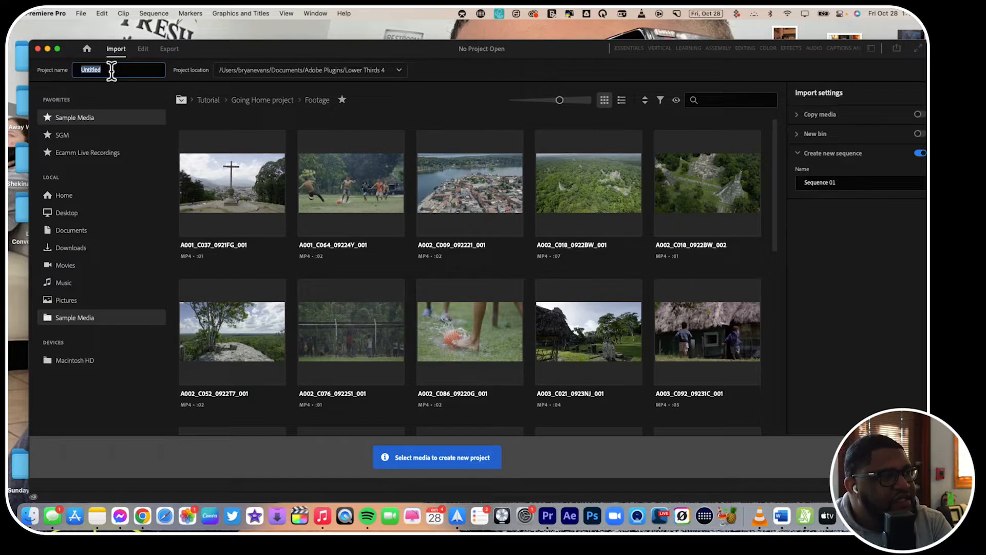
Step: Create a project named 1st Youtube Video with the new sequence name set to 1st clip, declining to open the Audio Hardware preference
text(1st Youtube Video)
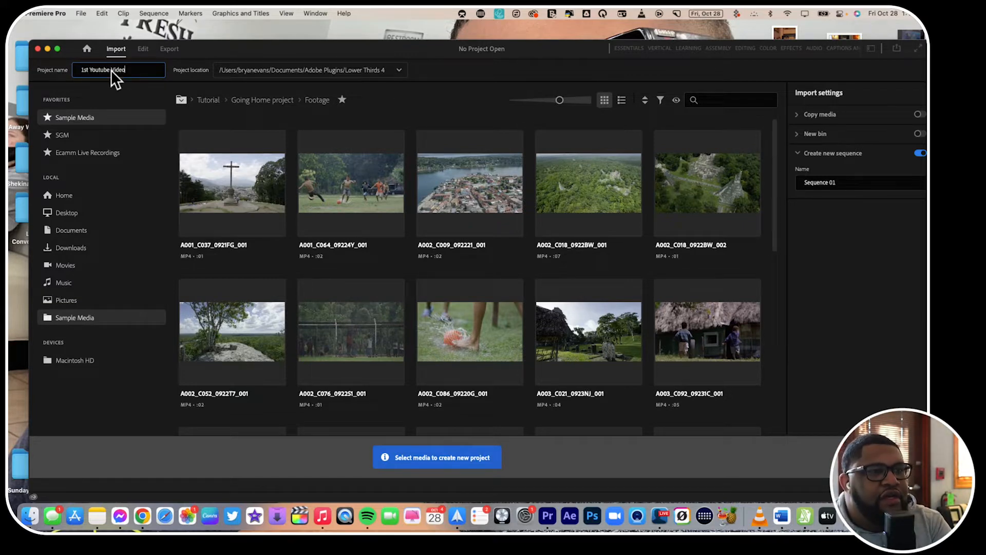
click(849, 185)
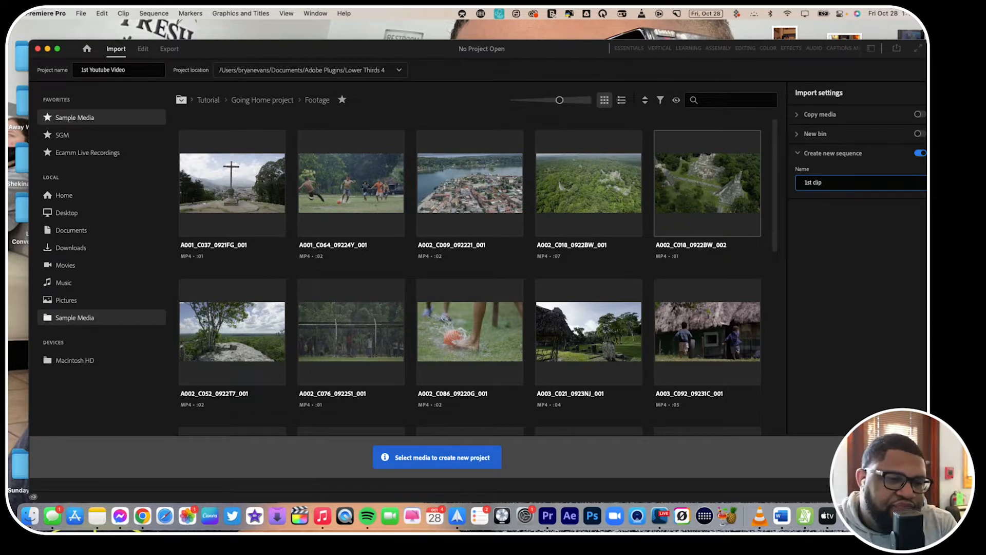
key(Return)
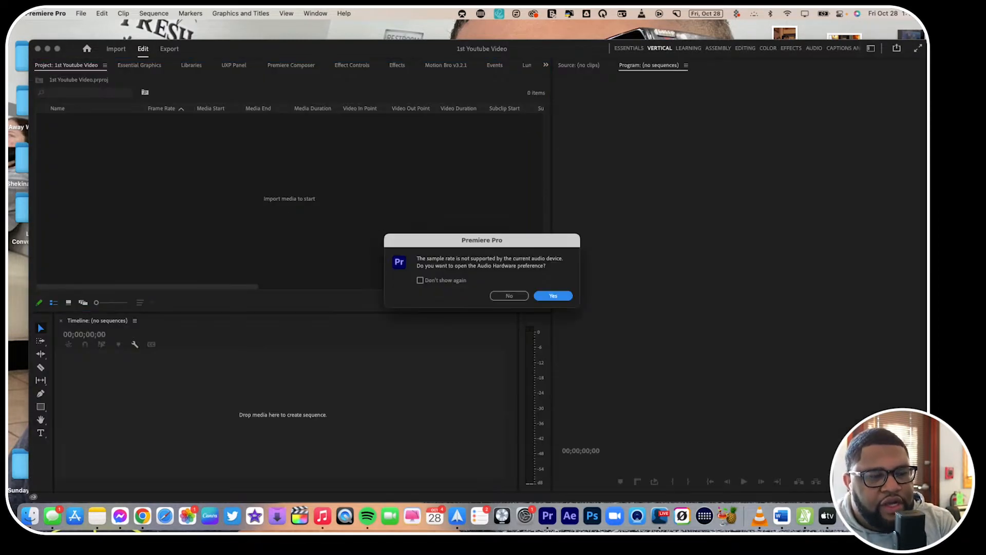
click(509, 294)
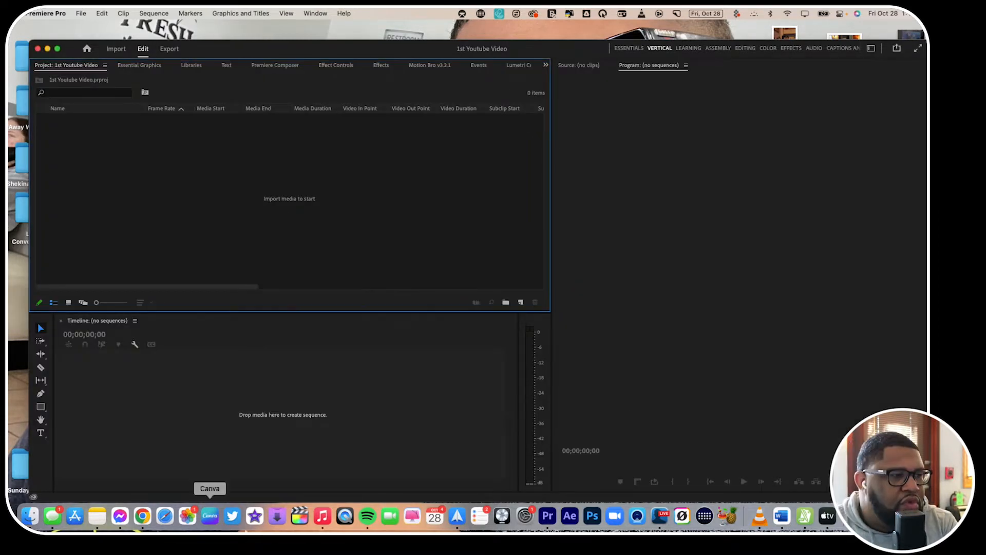
Step: Import a recording from the Ecamm Live Recordings folder in Movies into the project, using Finder, and return to Premiere Pro
click(31, 515)
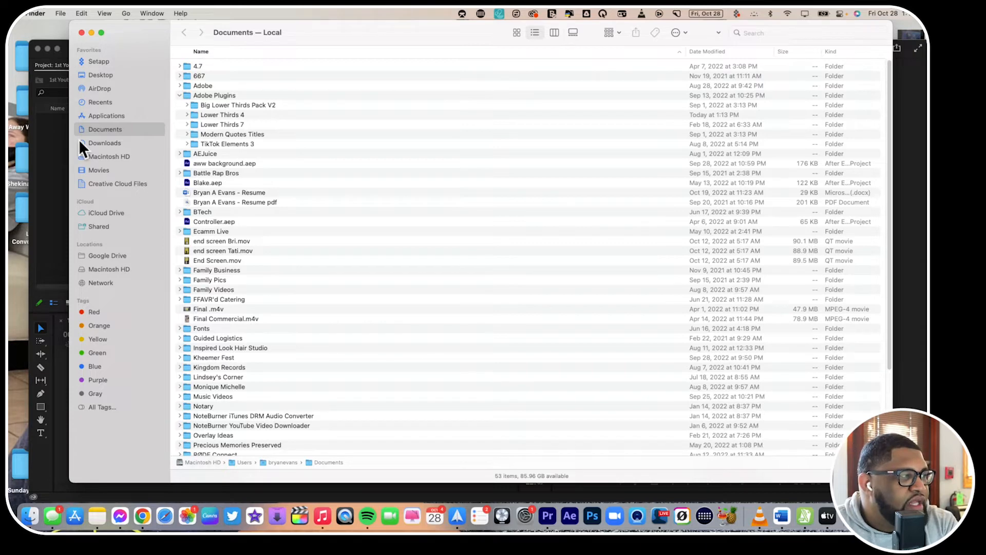
click(95, 171)
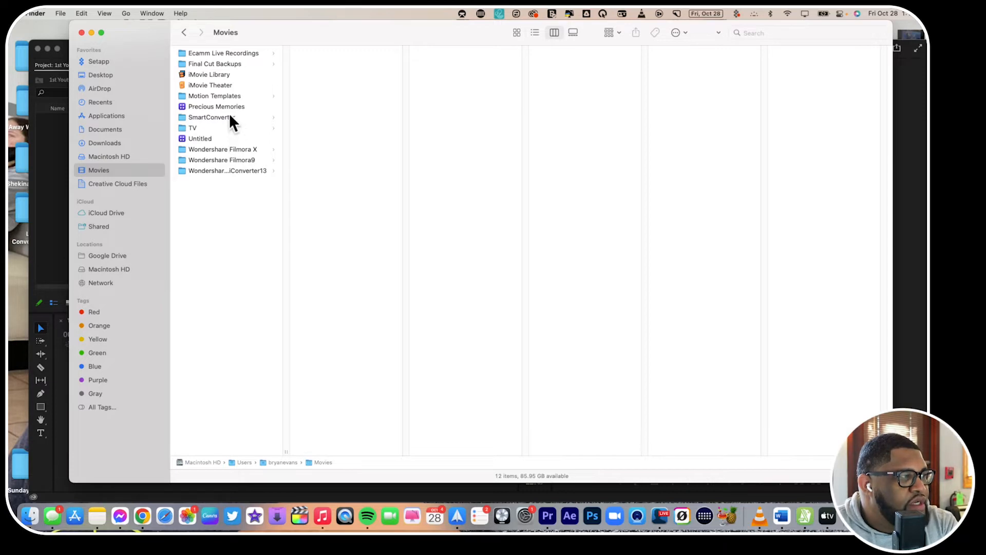
click(221, 53)
scroll(341, 291, down, 5)
click(357, 381)
drag(357, 380, 143, 198)
key(super+Tab)
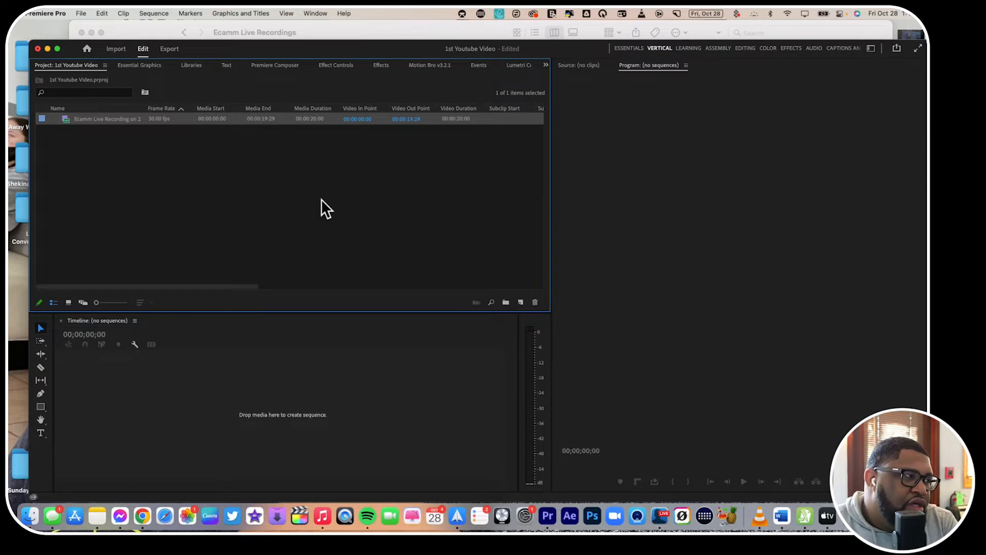
Step: Create a new bin named Videos in the project
right_click(322, 200)
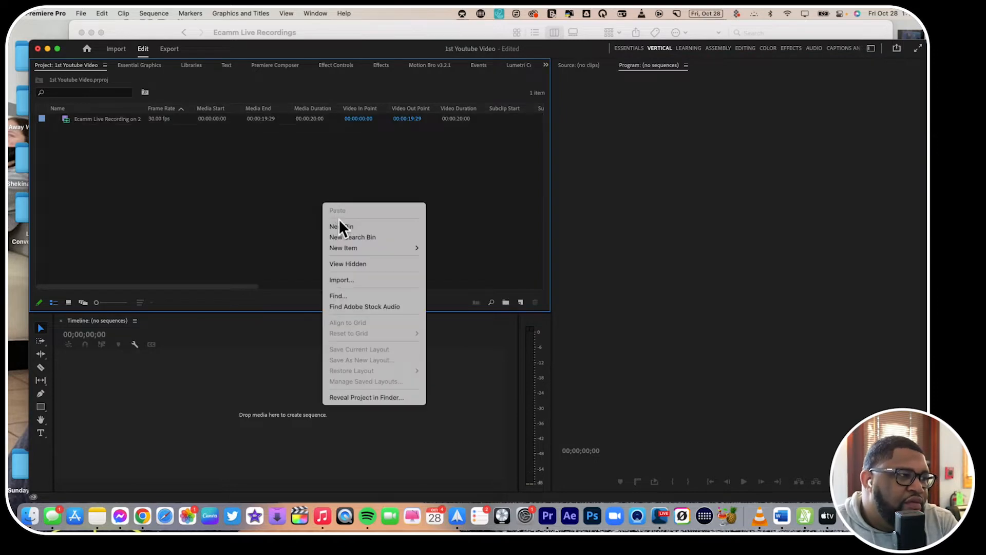
click(341, 227)
text(Videos)
key(Return)
click(208, 150)
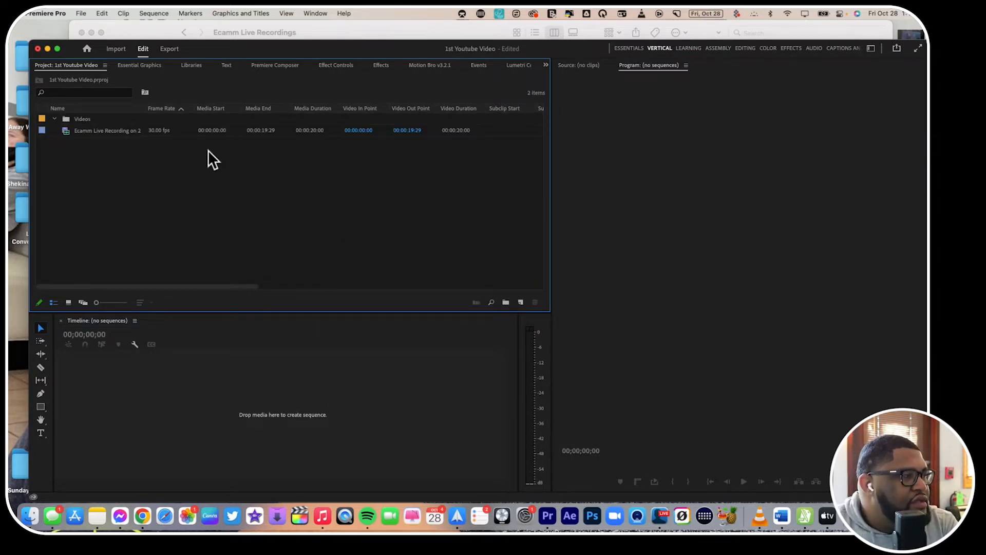
Step: Rename the imported Ecamm Live recording as YT Vid
click(98, 131)
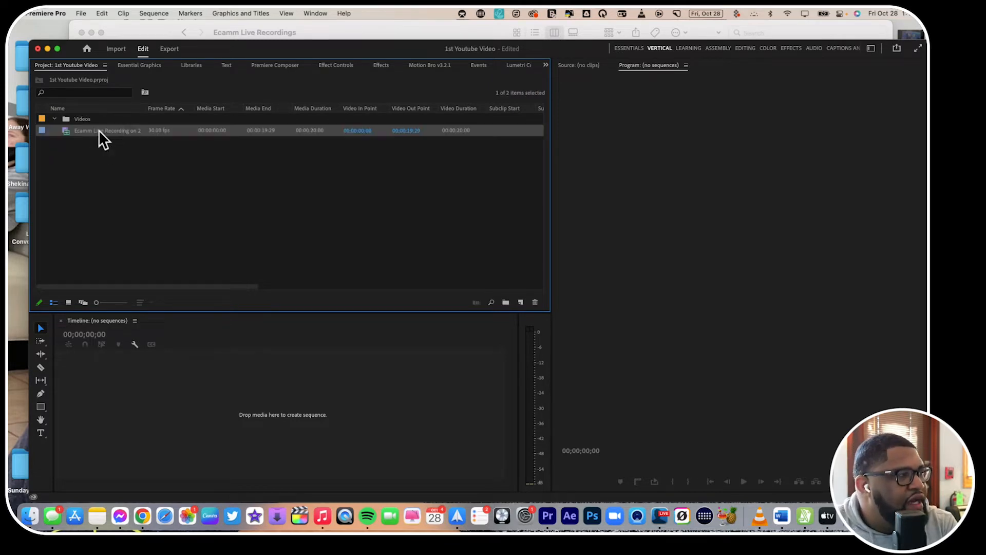
right_click(99, 131)
click(91, 134)
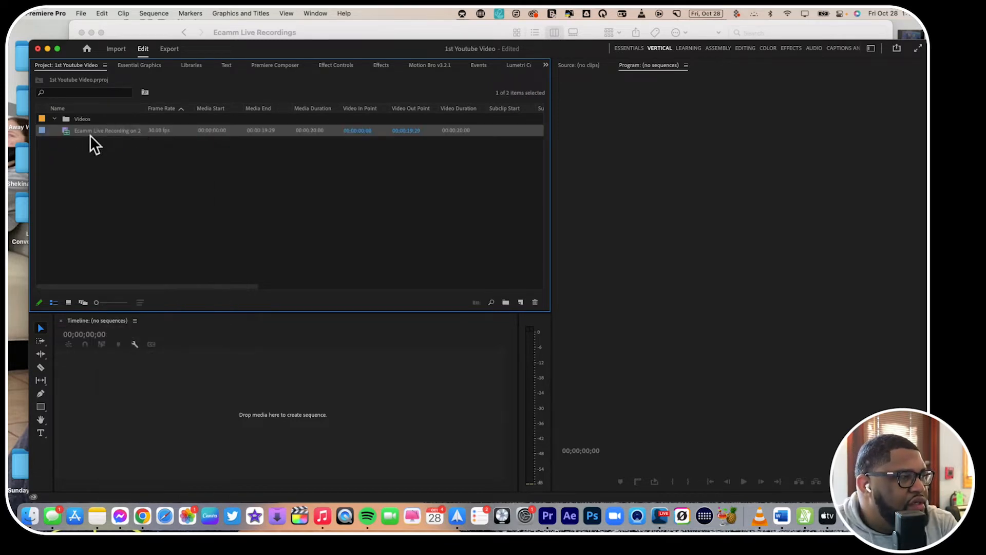
click(90, 130)
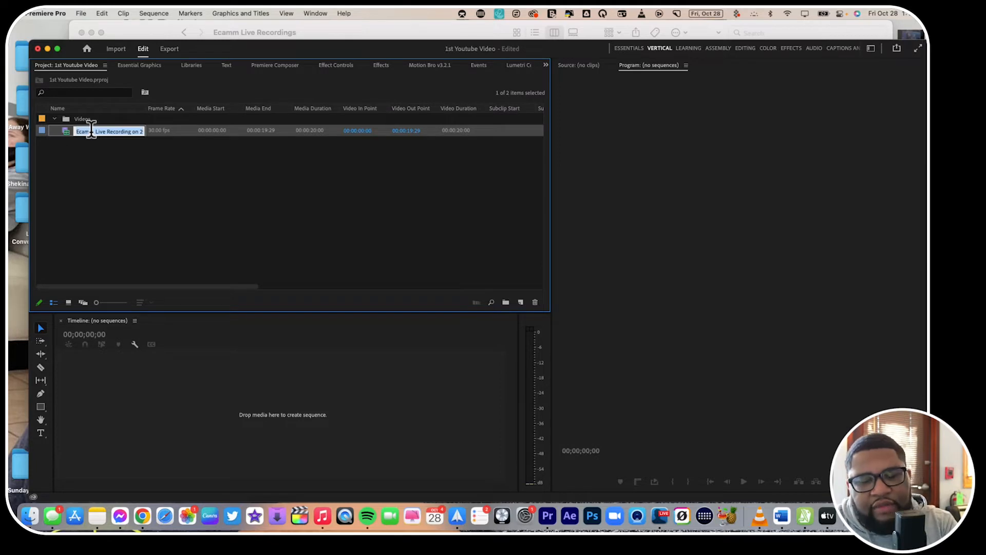
text(YT Vid)
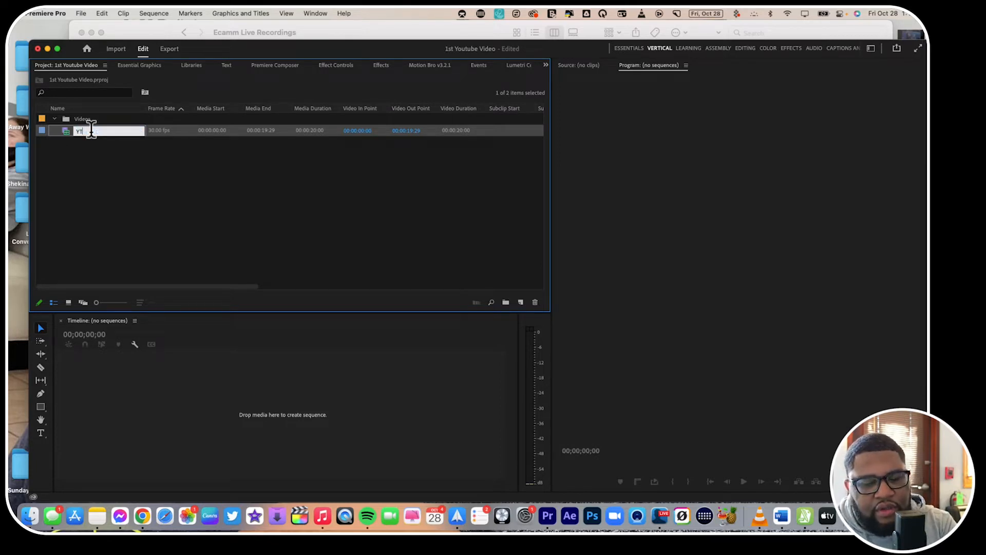
key(Return)
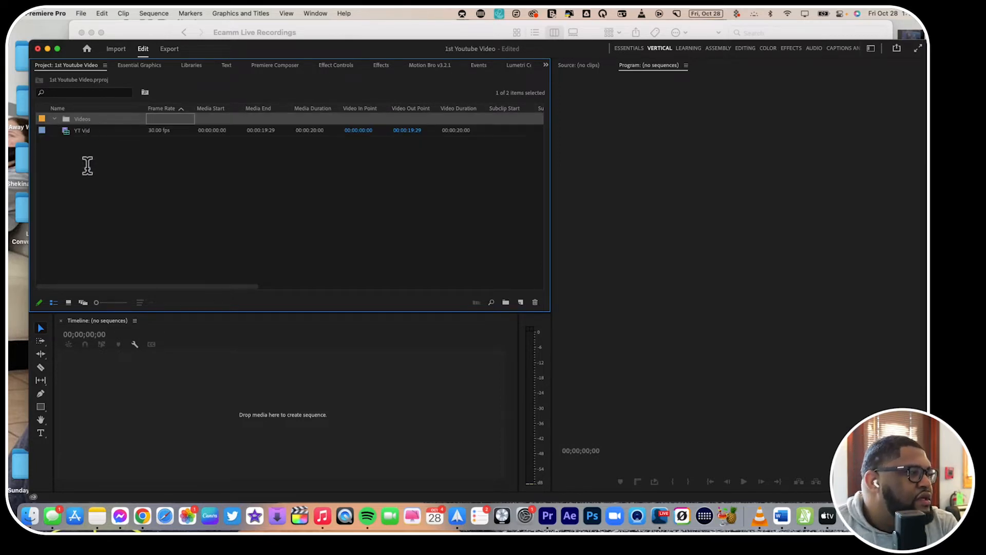
Step: Move the YT Vid clip into the Videos bin and collapse the bin
click(75, 130)
drag(75, 126, 80, 119)
click(55, 119)
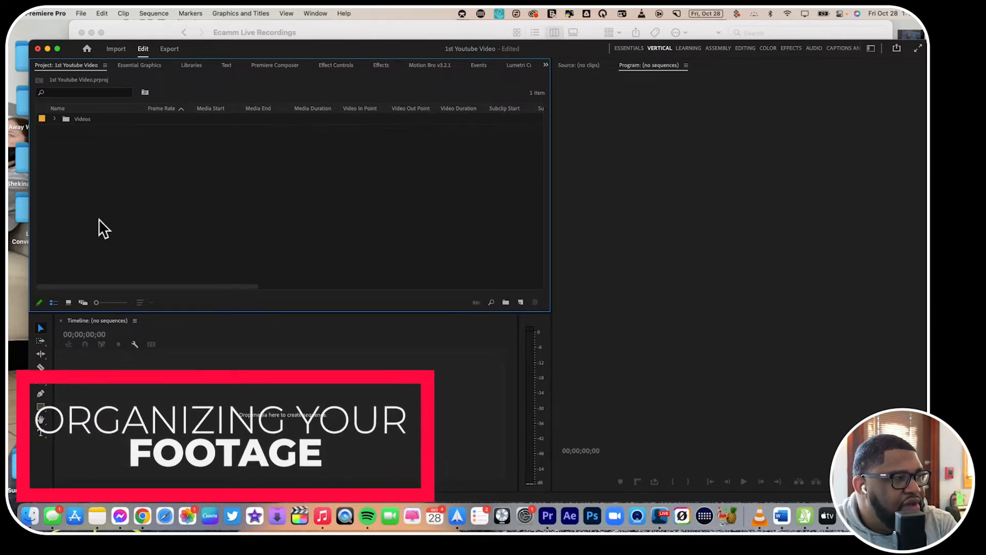
Step: Create another bin named B-roll in the project
right_click(101, 212)
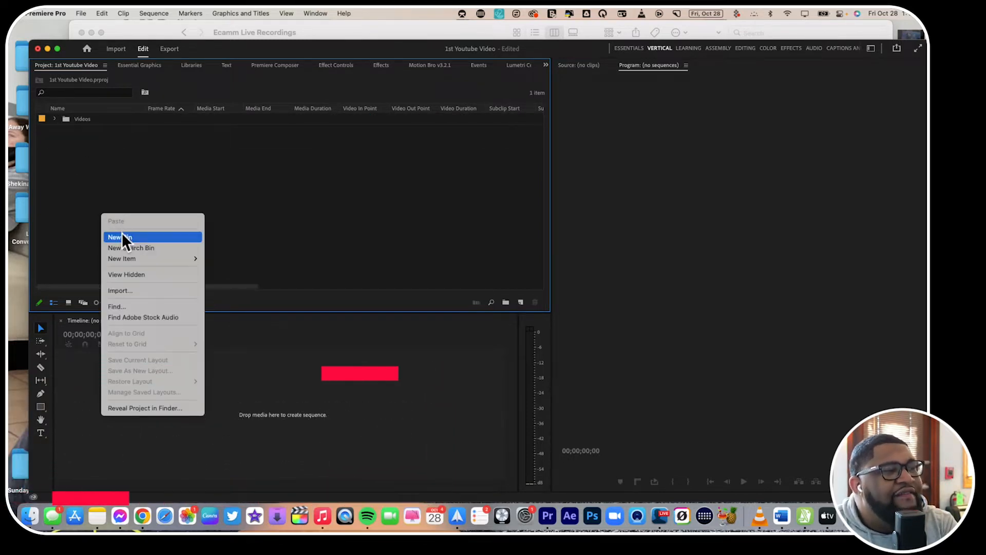
click(122, 234)
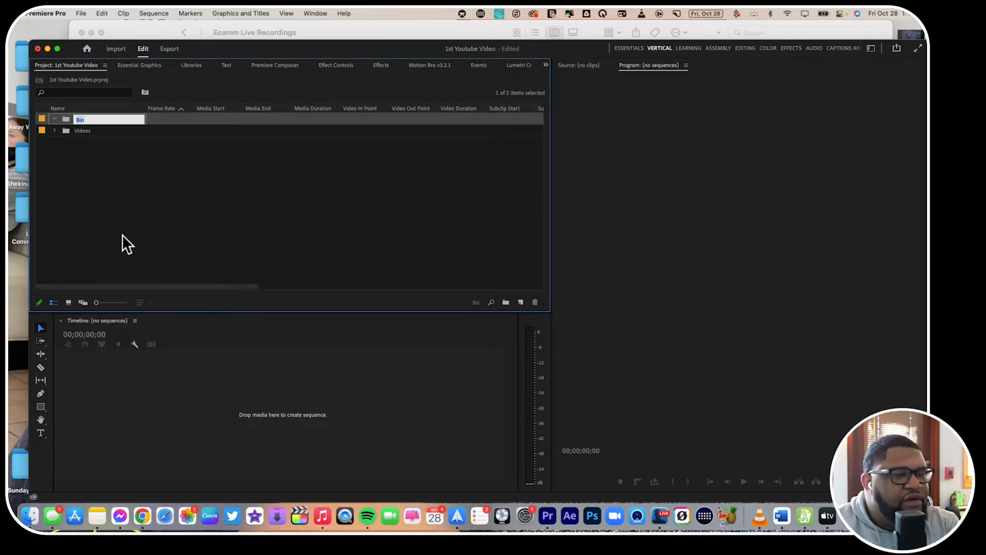
text(B-roll)
key(Tab)
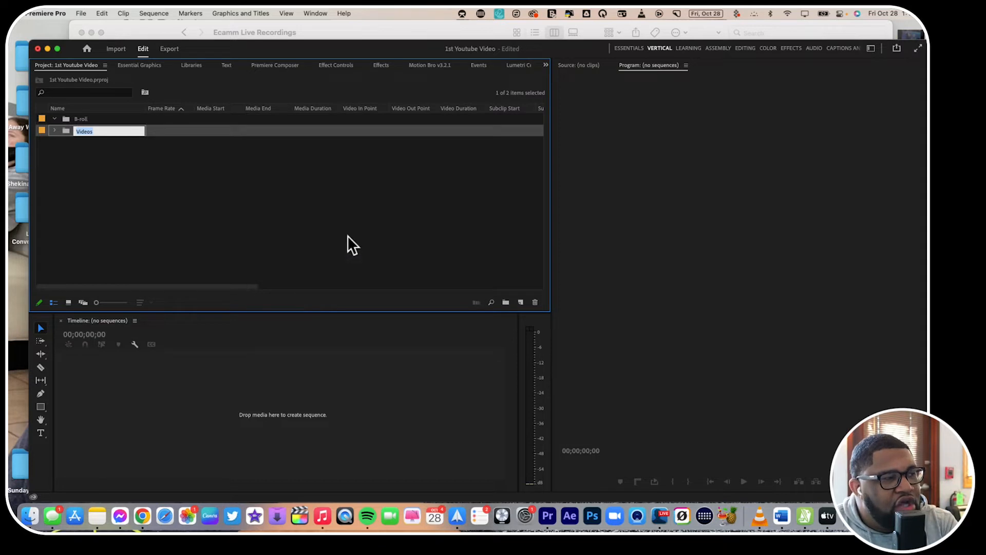
Step: Create a bin named Pictures and expand the Videos bin to show its contents
right_click(91, 161)
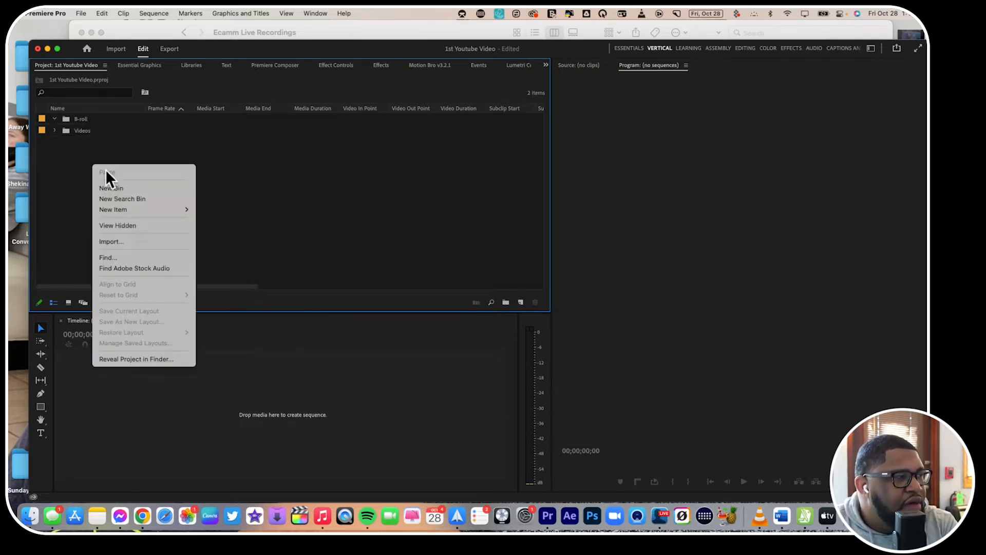
click(125, 186)
text(Pictures)
key(Tab)
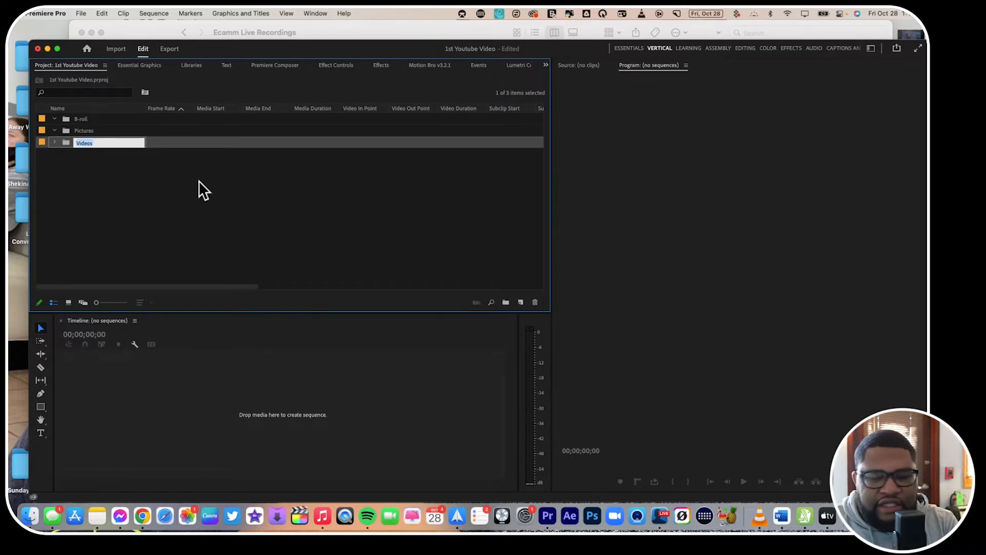
key(Tab)
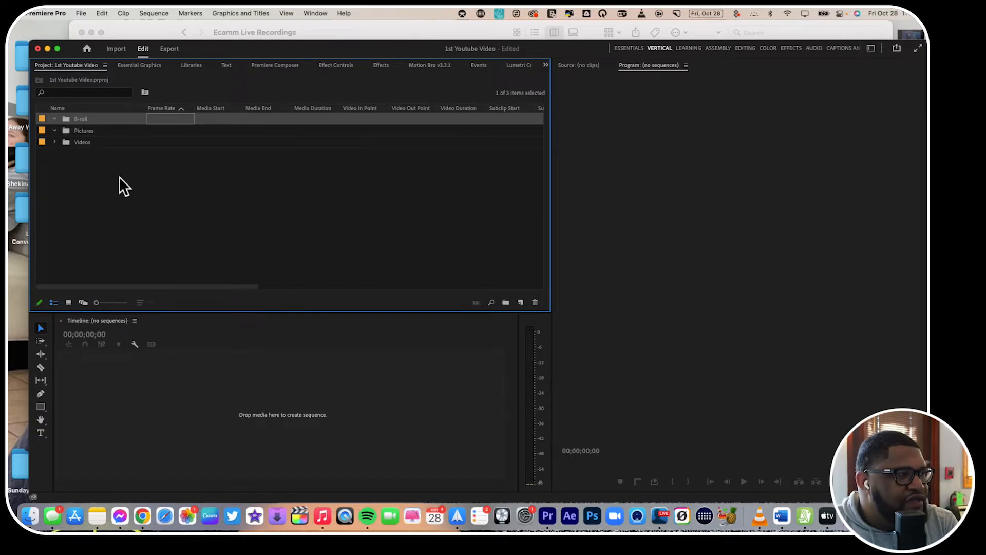
click(55, 142)
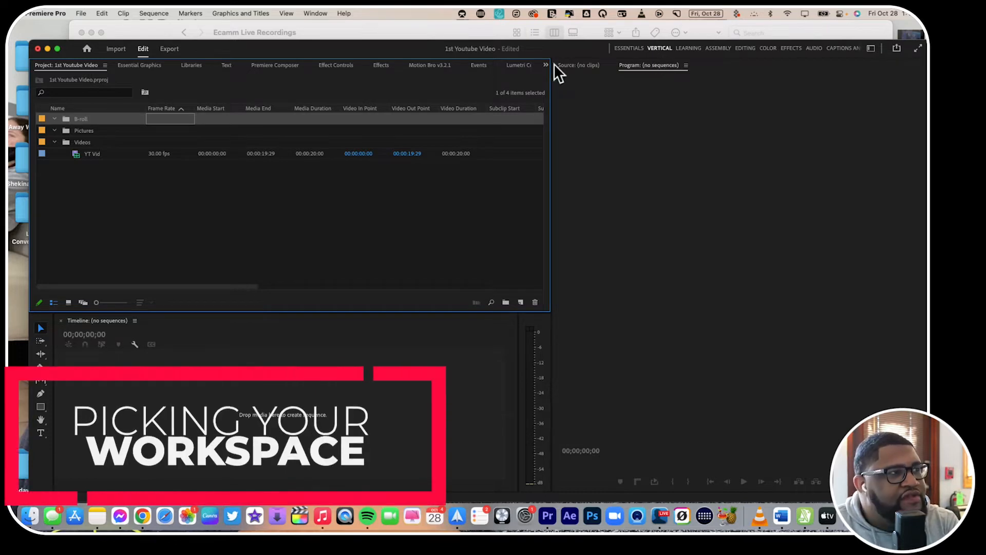
Step: Switch the layout to the Essentials workspace
click(308, 13)
click(307, 12)
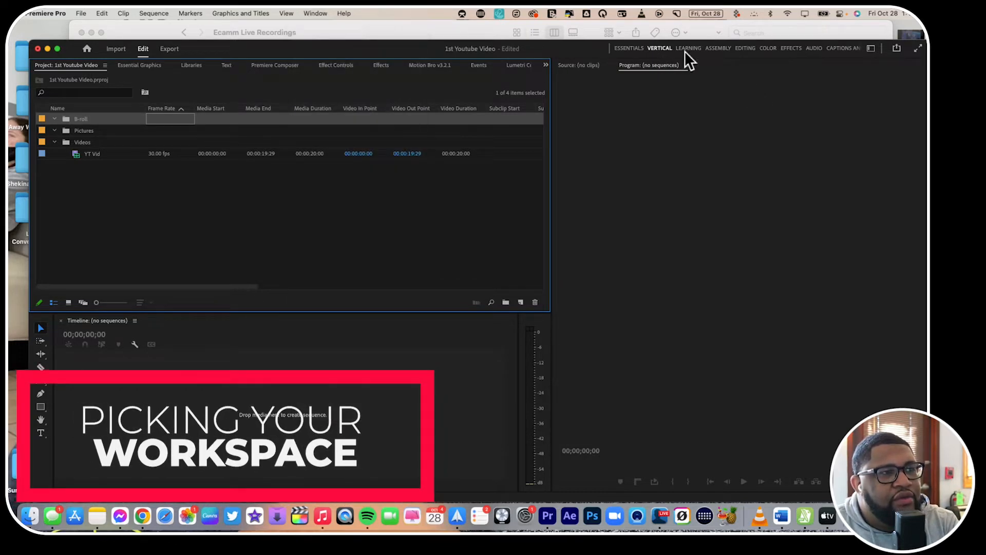
click(630, 48)
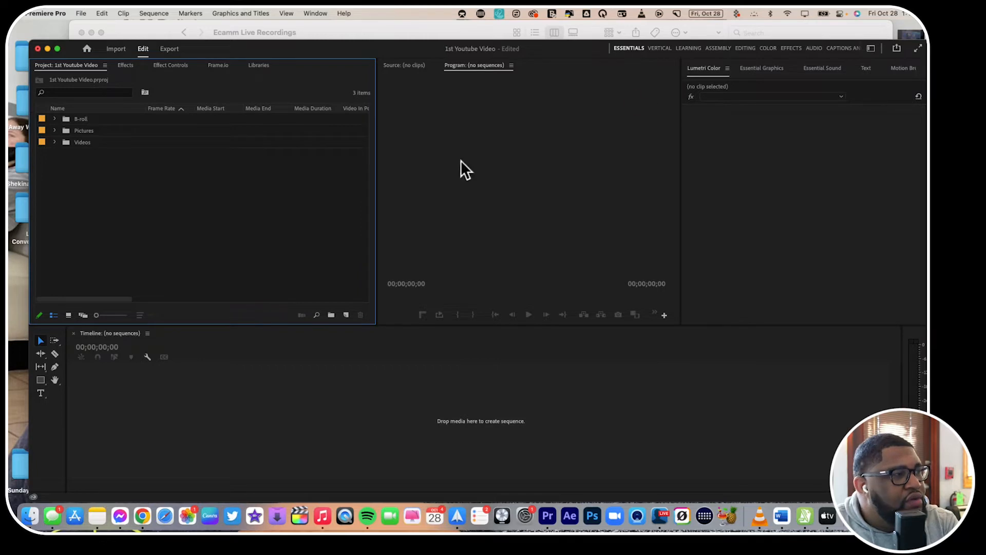
Step: Open the YT Vid clip from the Videos bin for preview and look over the captions and Essential Sound tools
click(55, 142)
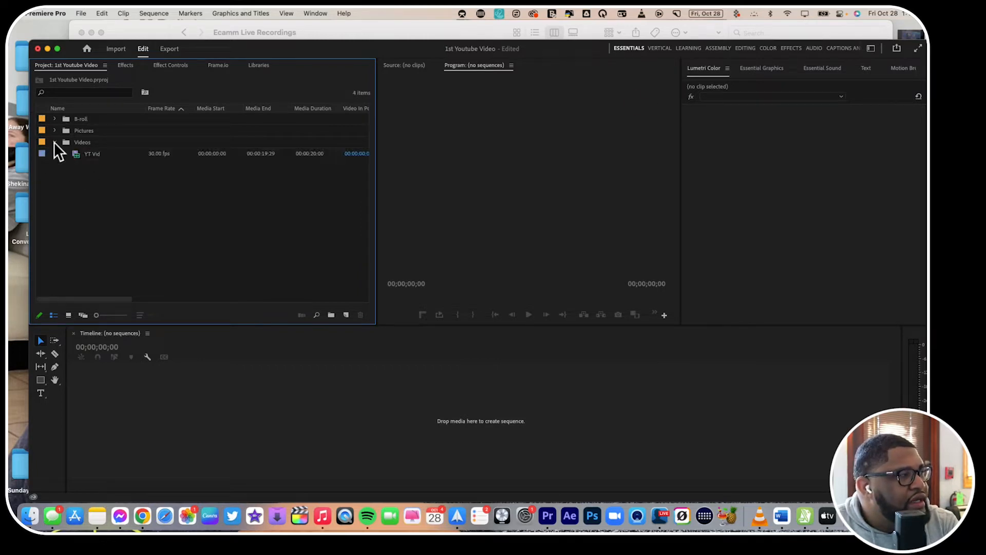
double_click(73, 153)
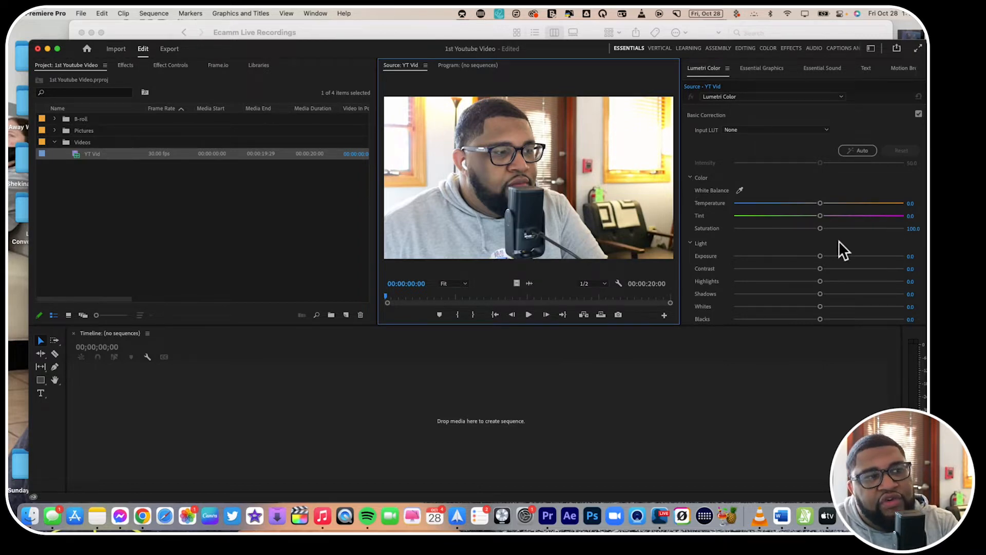
click(774, 61)
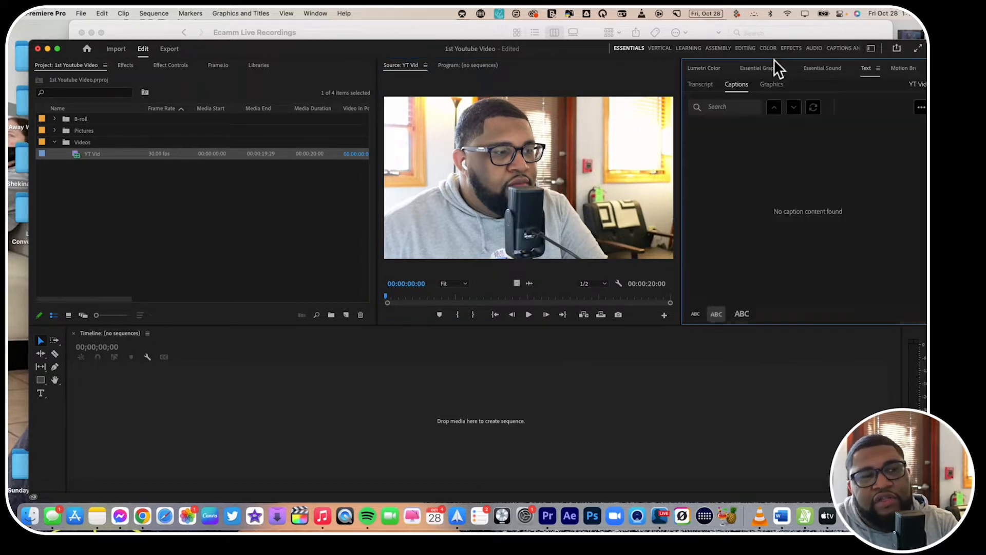
click(819, 69)
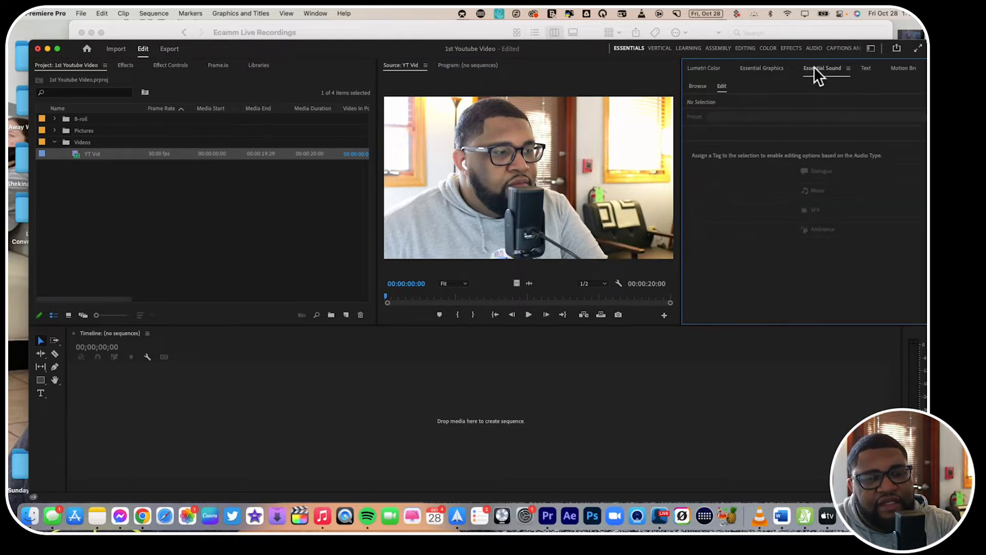
Step: Switch to the Vertical workspace and play the YT Vid clip in the source preview
click(662, 47)
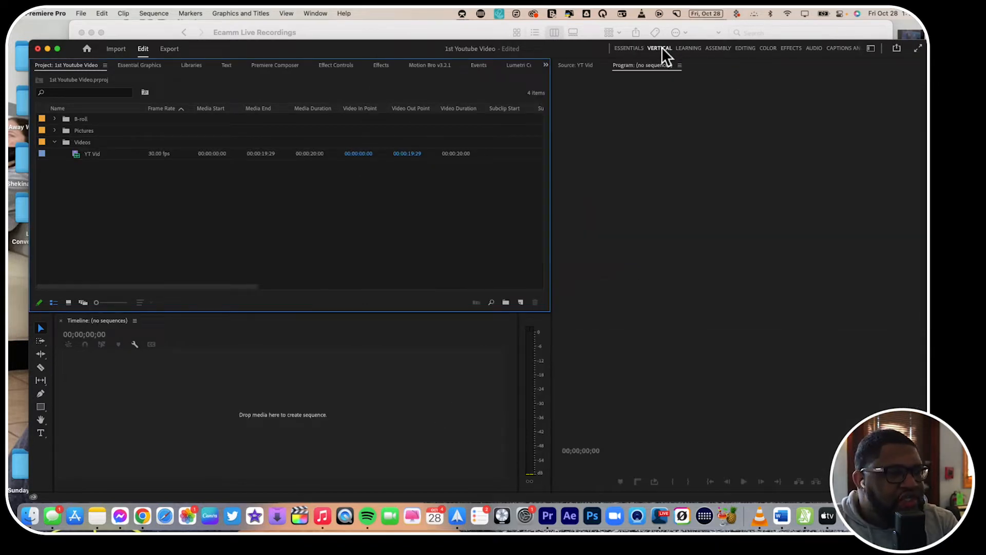
double_click(76, 152)
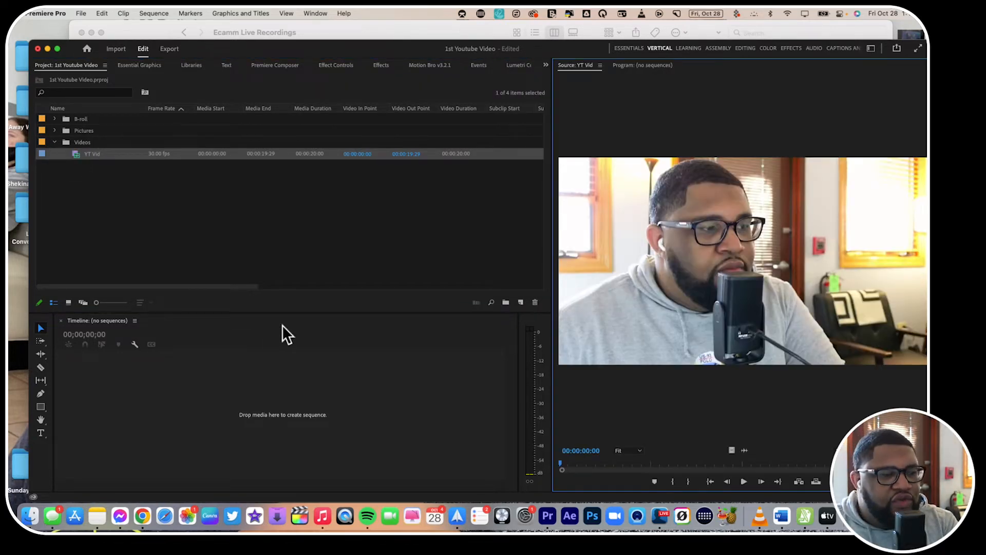
key(space)
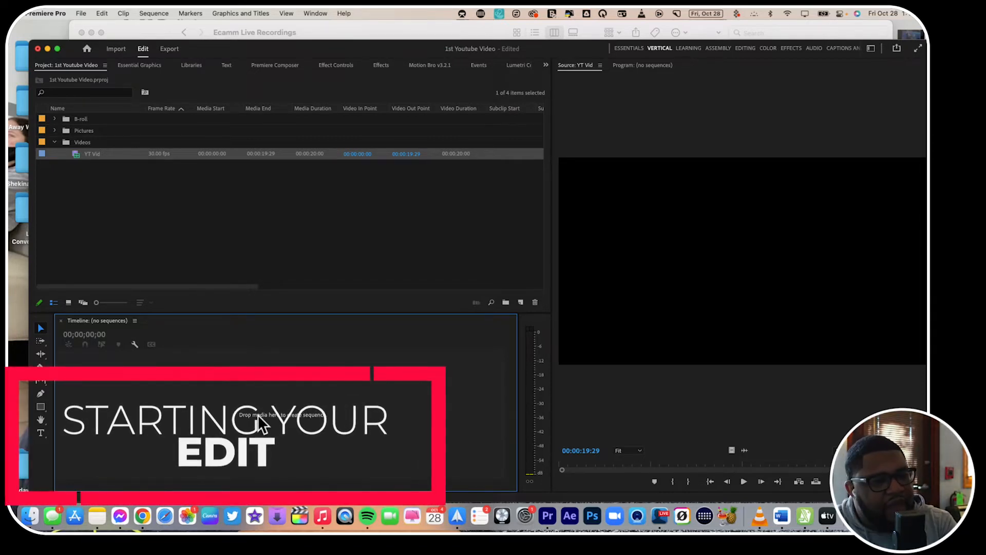
Step: Start a new sequence from the custom YT preset and review its frame size, timebase and other settings
key(super+n)
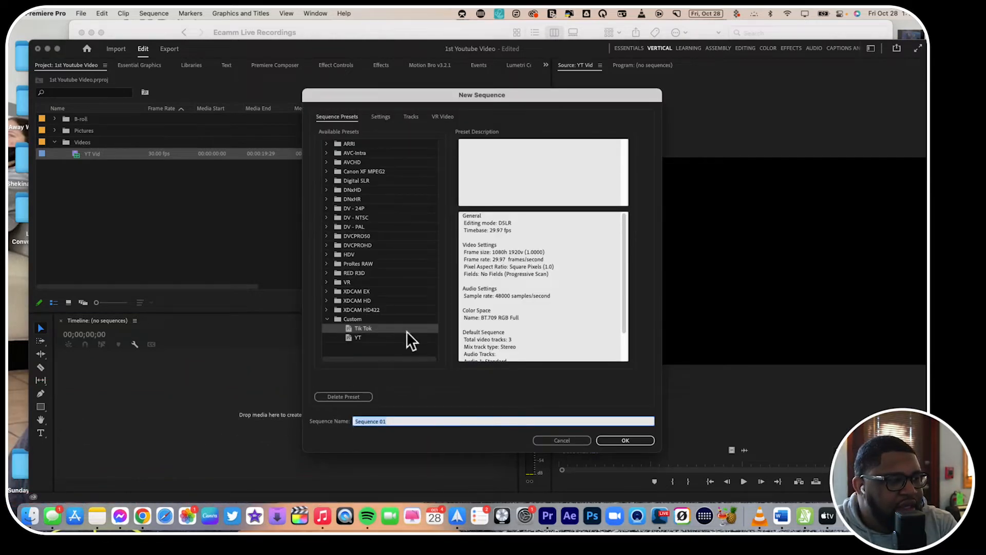
click(351, 339)
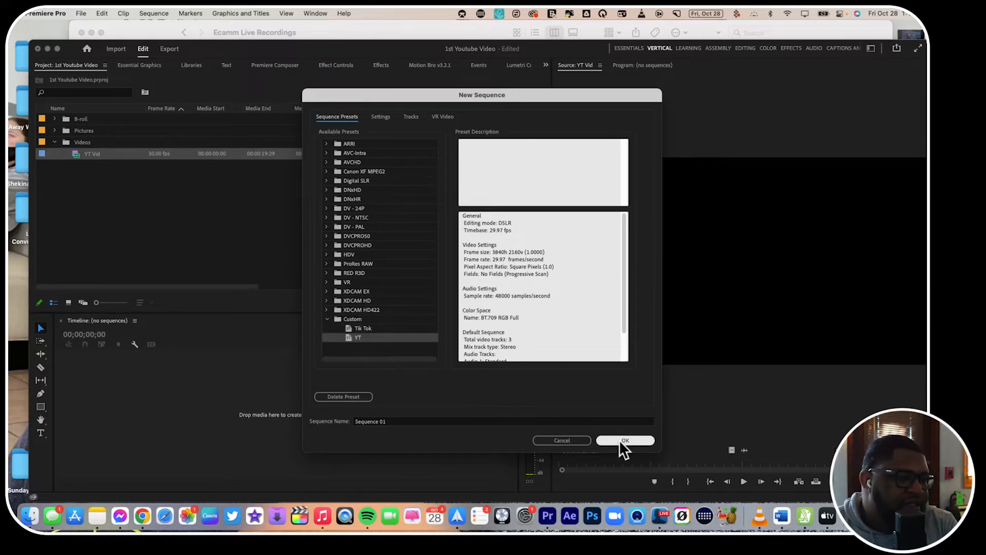
click(381, 117)
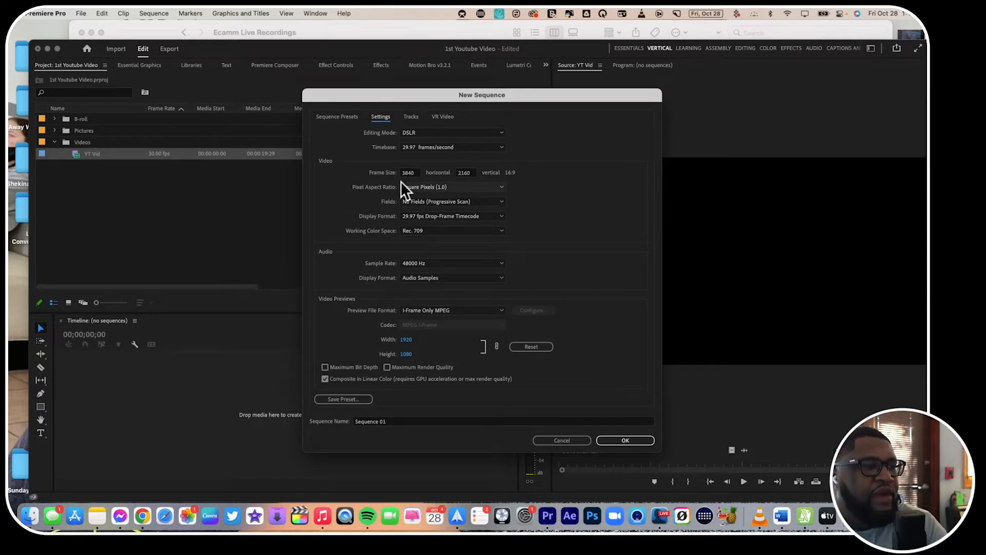
click(411, 172)
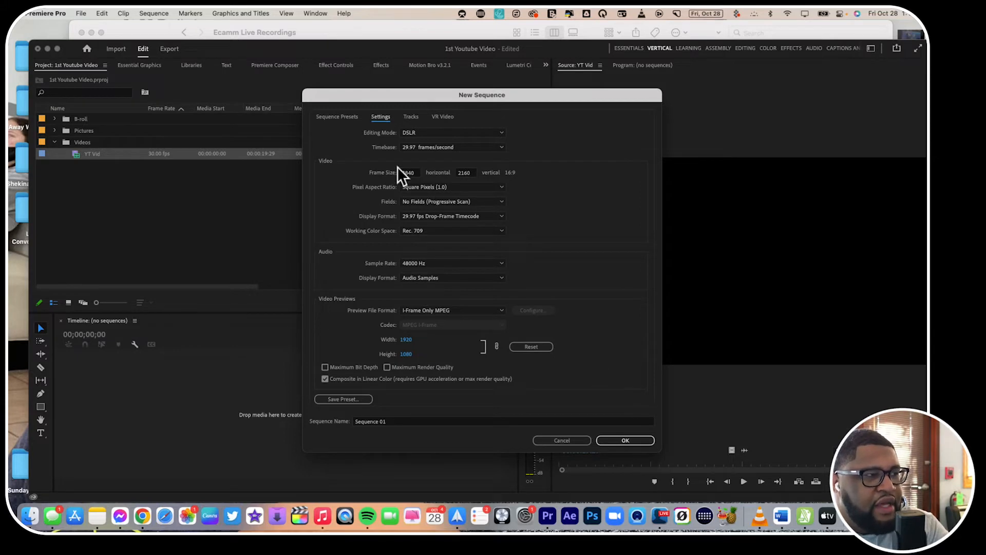
click(325, 119)
click(378, 117)
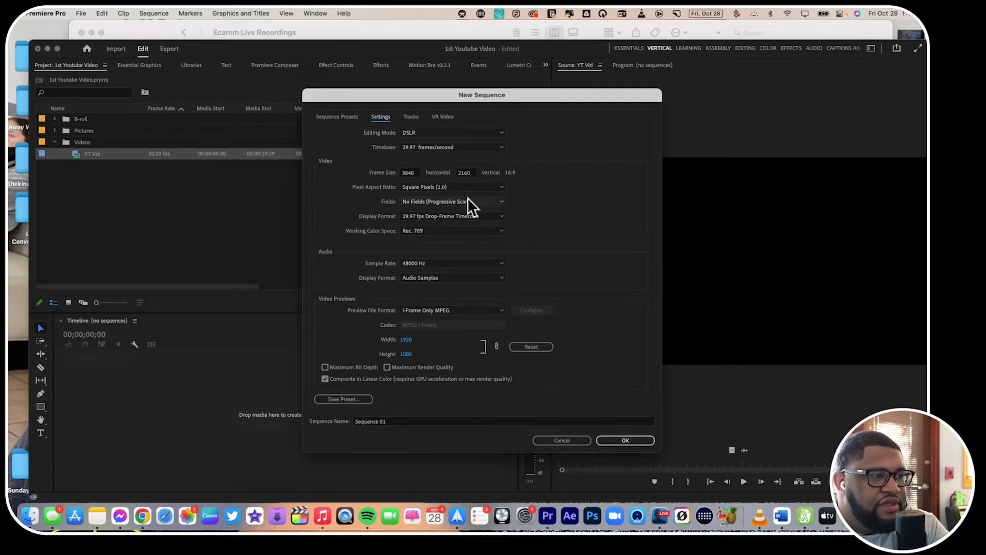
click(337, 117)
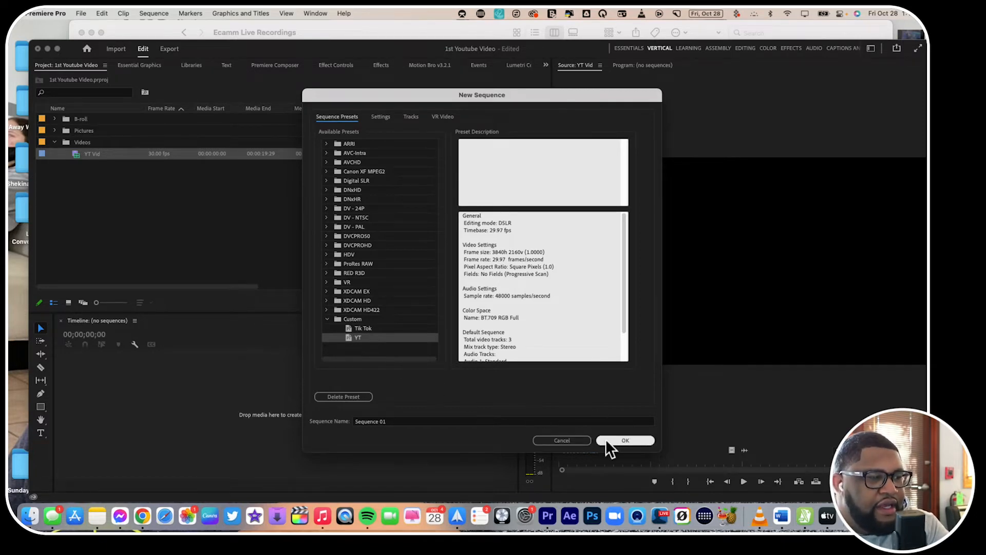
Step: Name the new sequence "clip 1" and create it
click(559, 419)
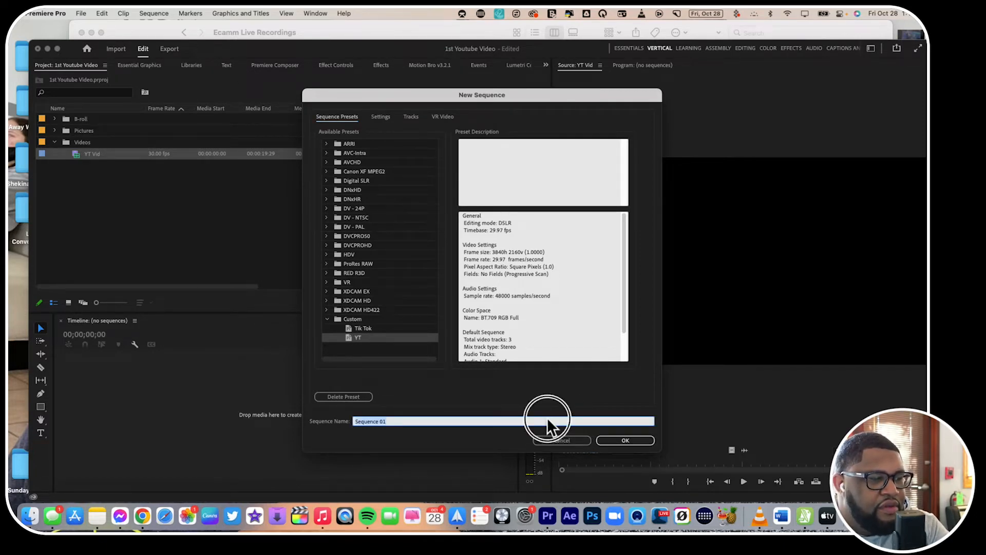
text(clip 1)
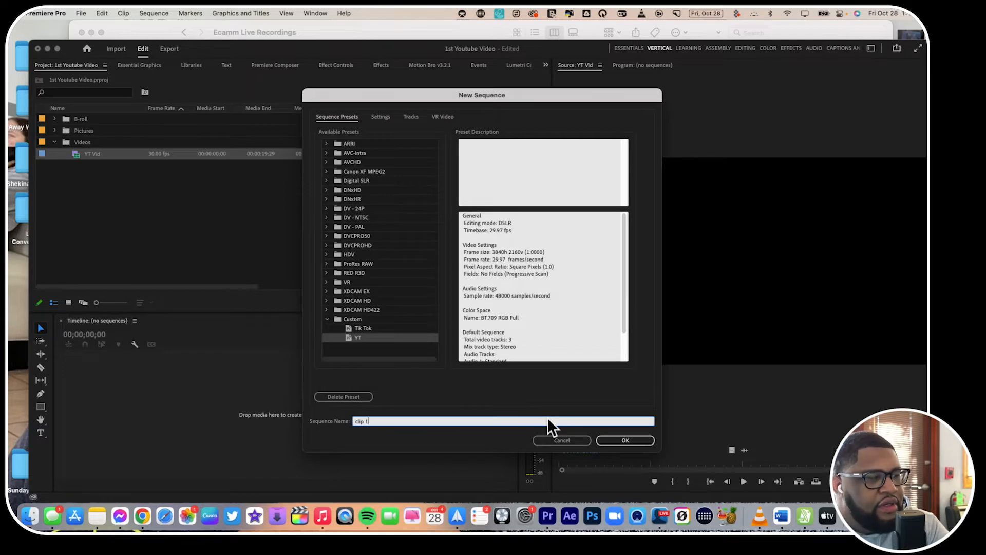
click(633, 443)
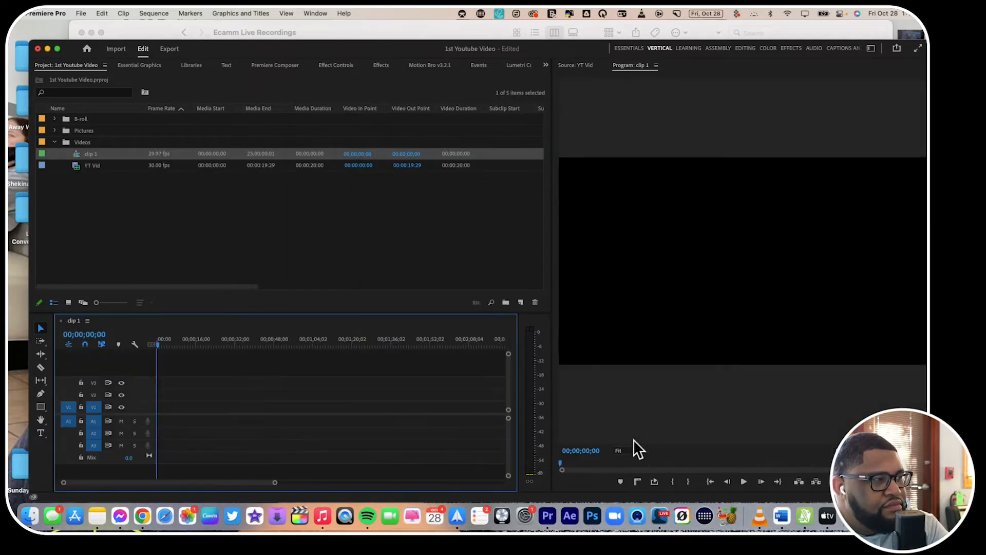
Step: Place the YT Vid clip at the start of video track V1 in the clip 1 sequence and fit it to the timeline
double_click(74, 164)
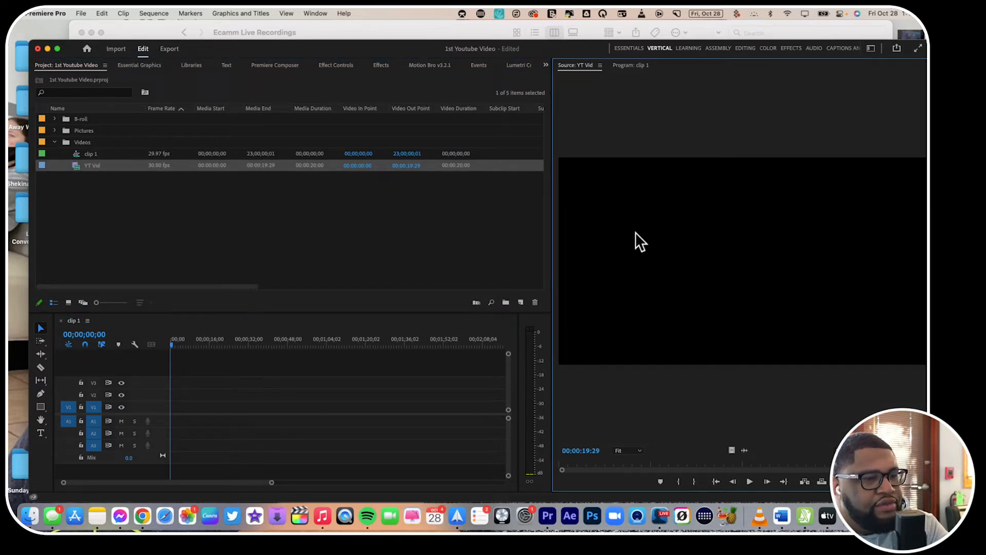
drag(613, 248, 597, 262)
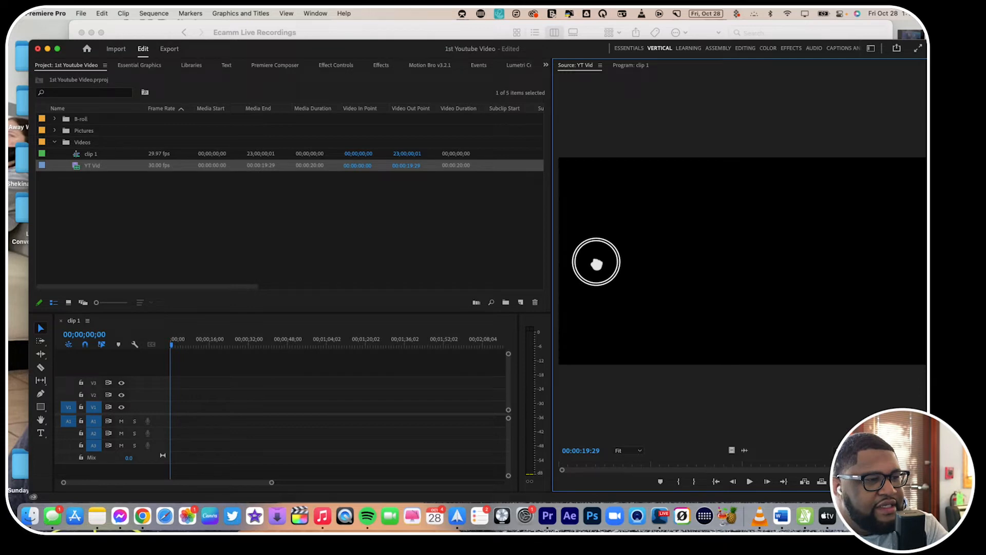
drag(76, 166, 171, 407)
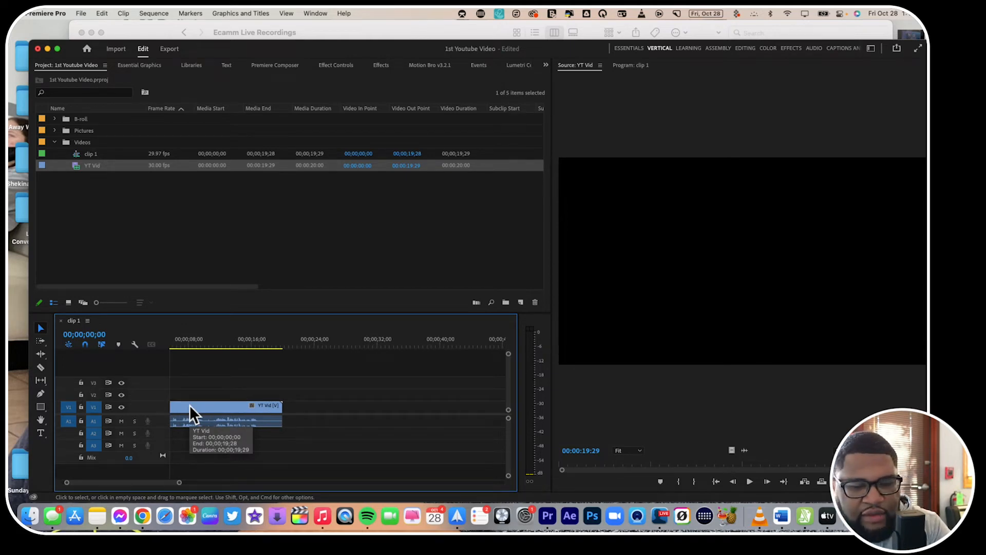
key(backslash)
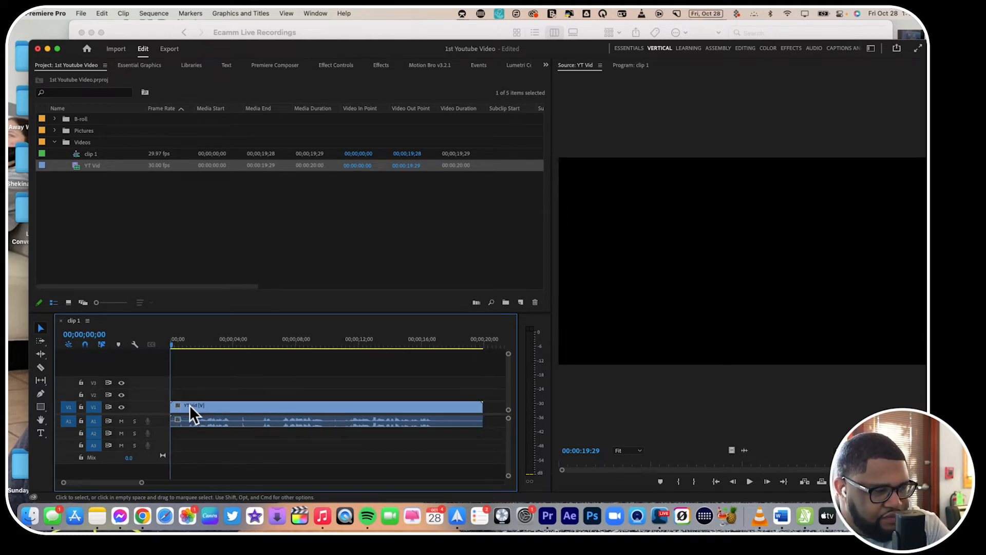
Step: Enlarge the Audio 1 track to show its waveform in detail and move the playhead to about 00;00;02;25
key(minus)
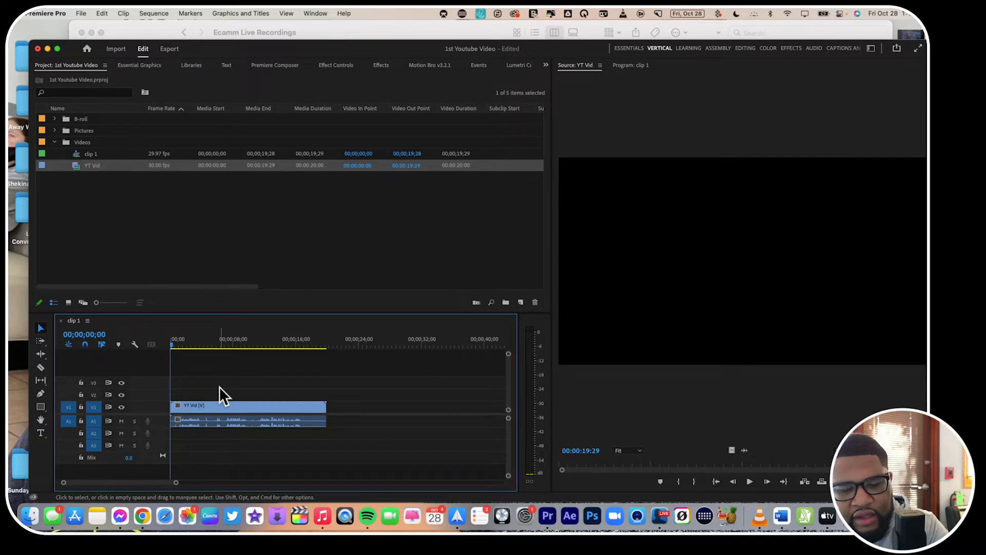
key(equal)
key(equal)
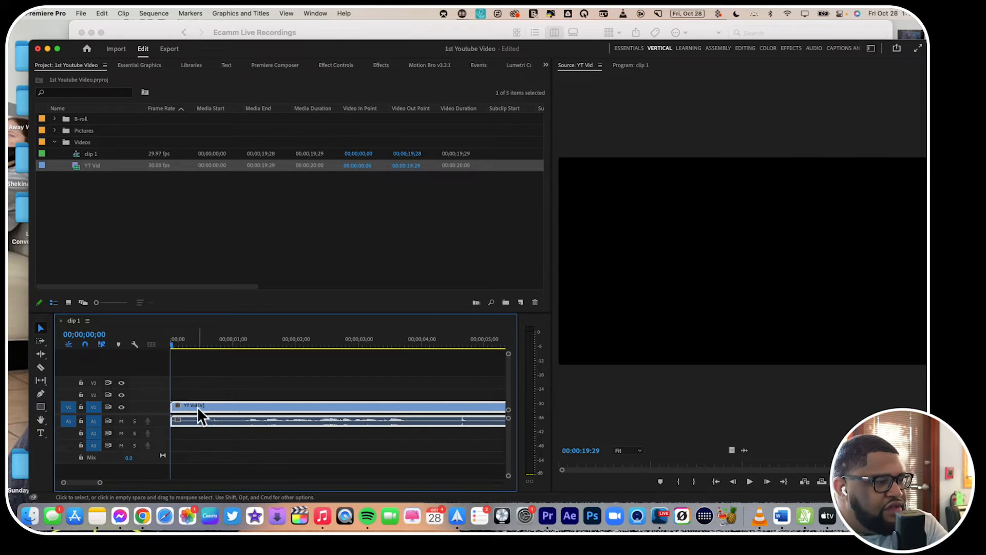
click(94, 407)
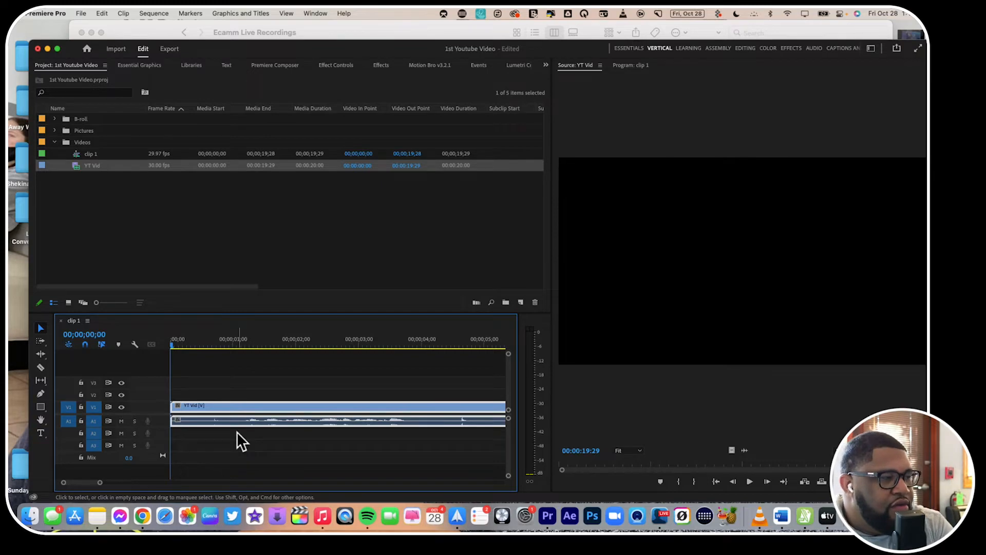
drag(510, 478, 510, 466)
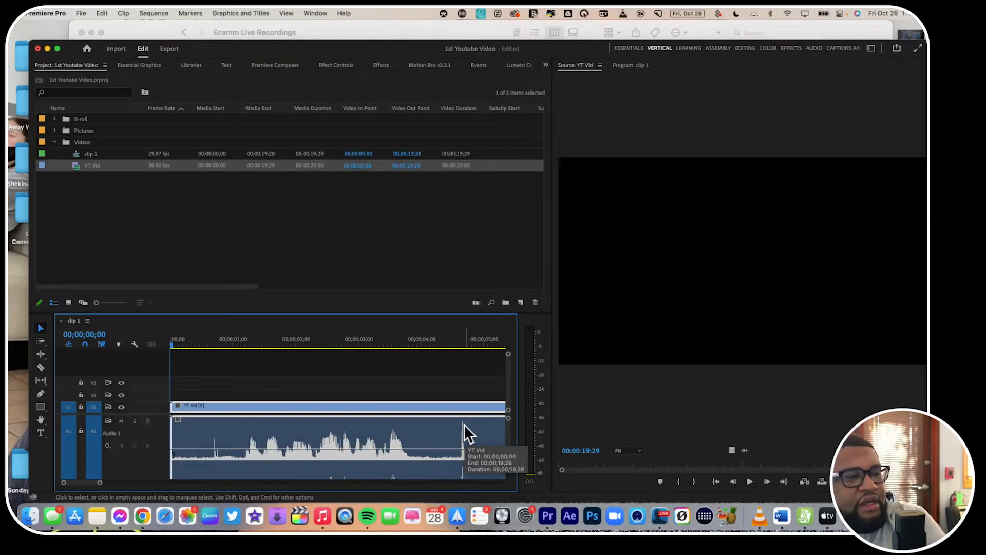
scroll(458, 418, right, 2)
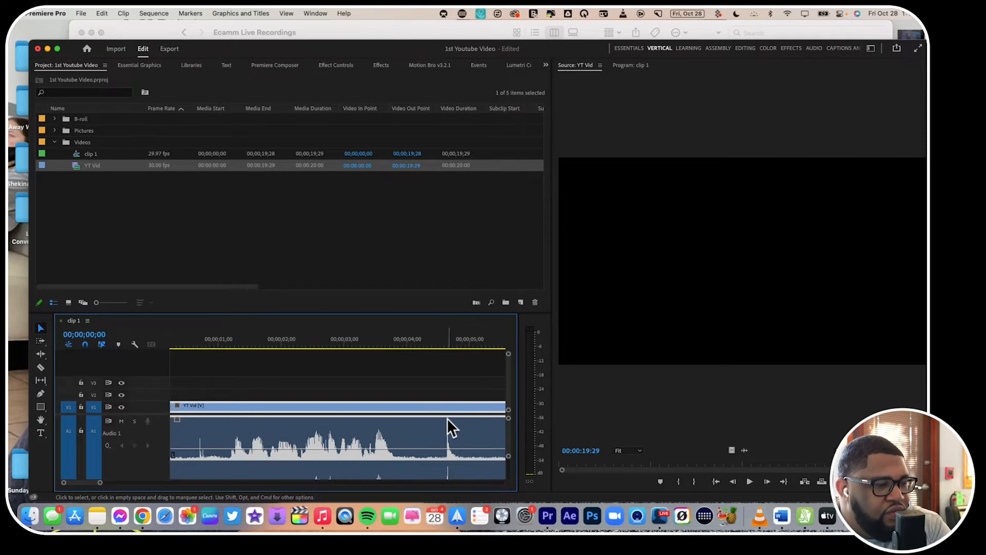
drag(282, 342, 334, 351)
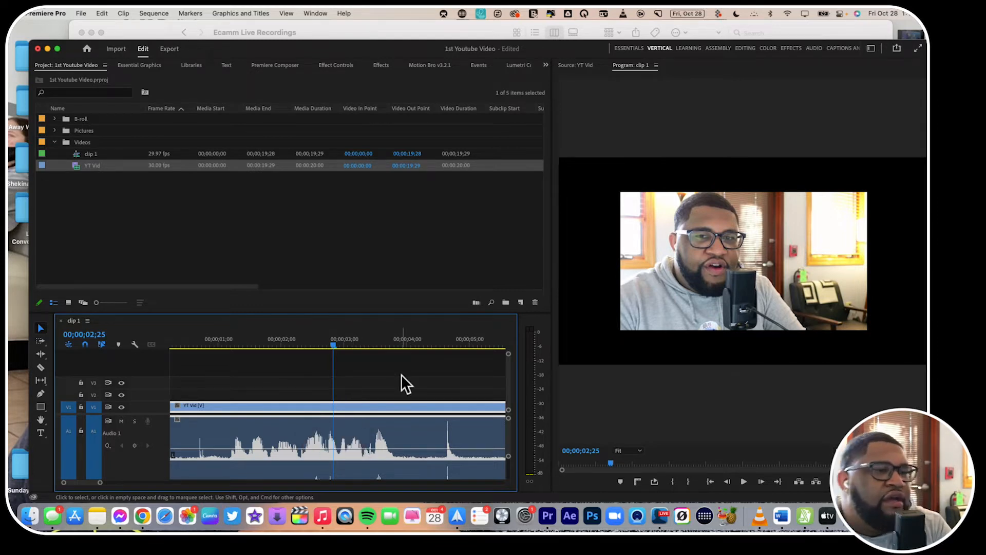
Step: Try enlarging the YT Vid clip to a scale of 152 in its Motion settings, and undo the scale change
click(87, 320)
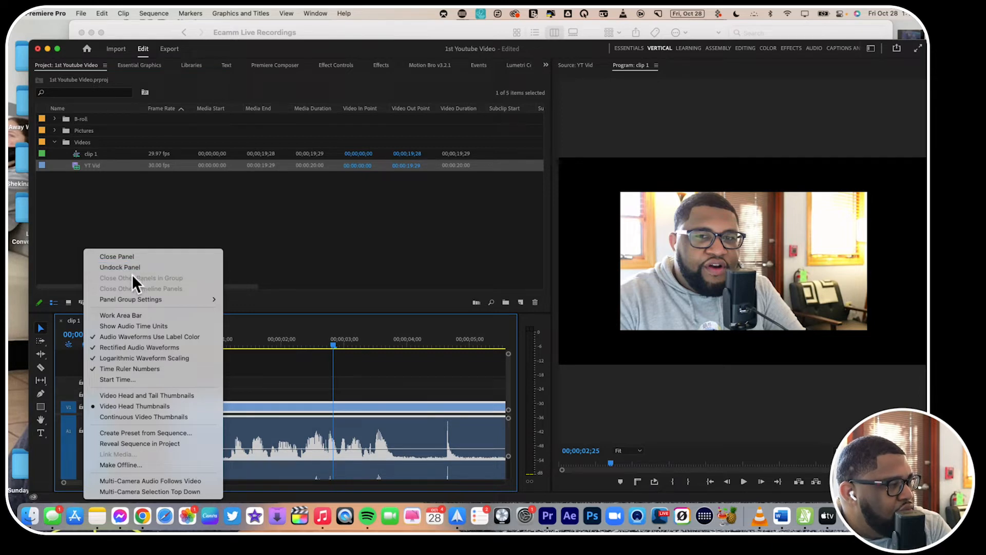
click(310, 255)
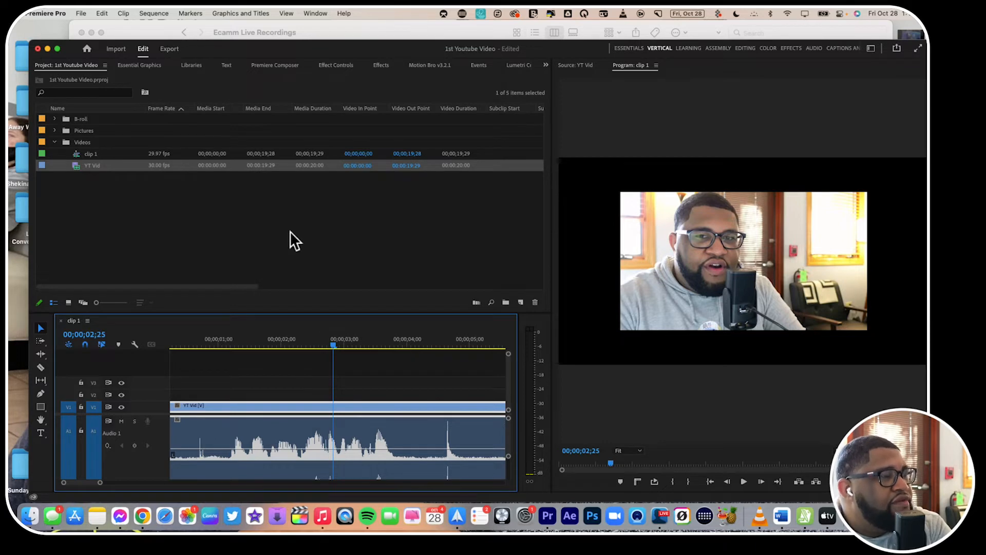
click(335, 65)
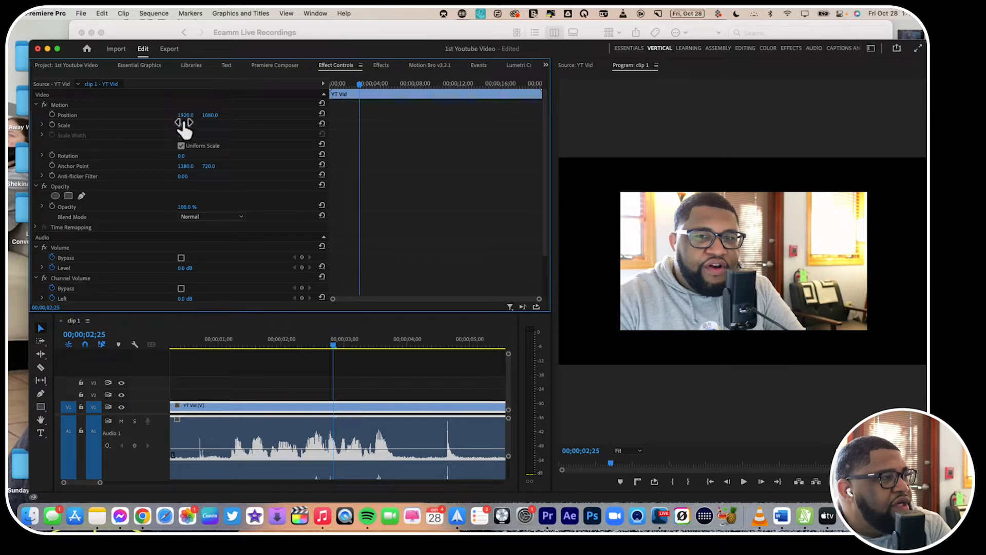
drag(182, 124, 184, 125)
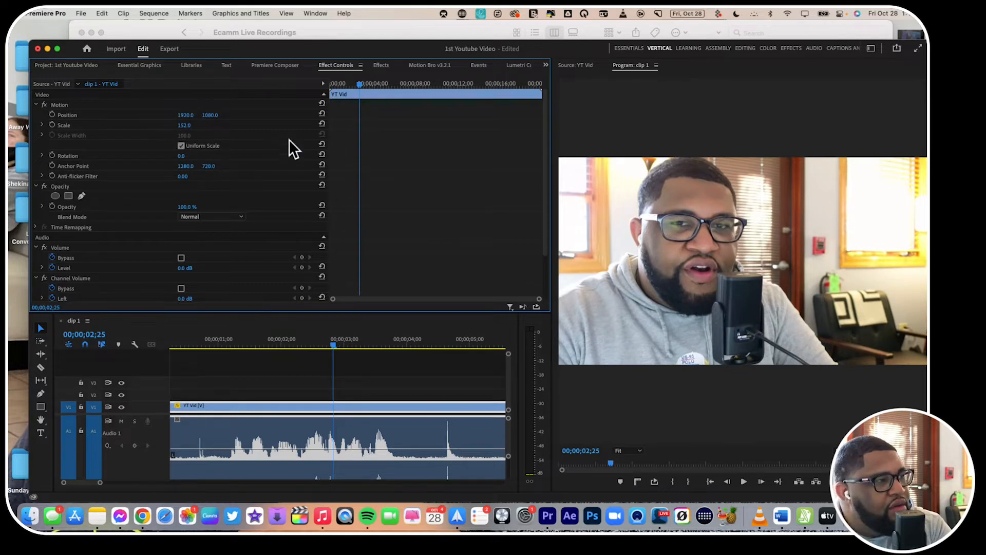
key(super+z)
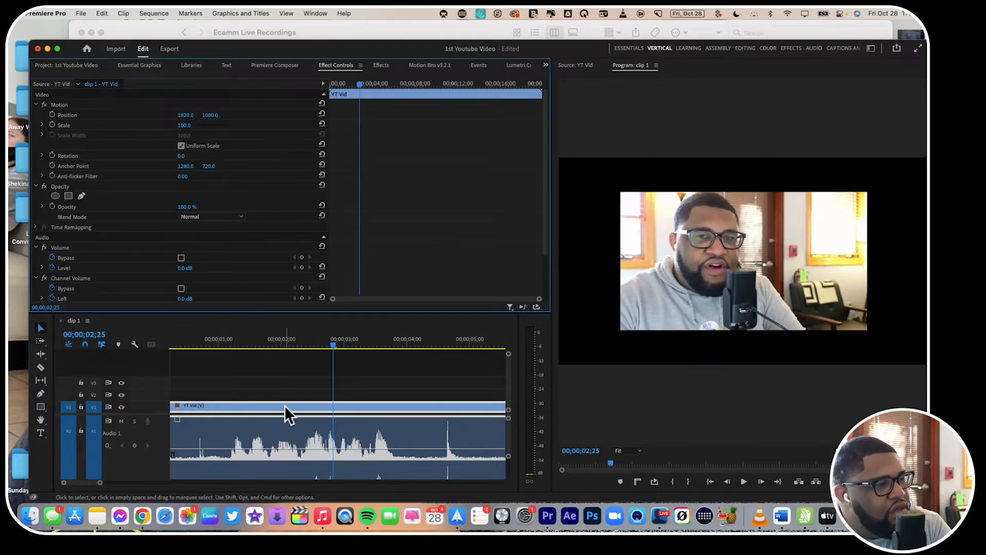
Step: Apply Scale to Frame Size to the YT Vid clip in the timeline so it fills the sequence frame
right_click(284, 406)
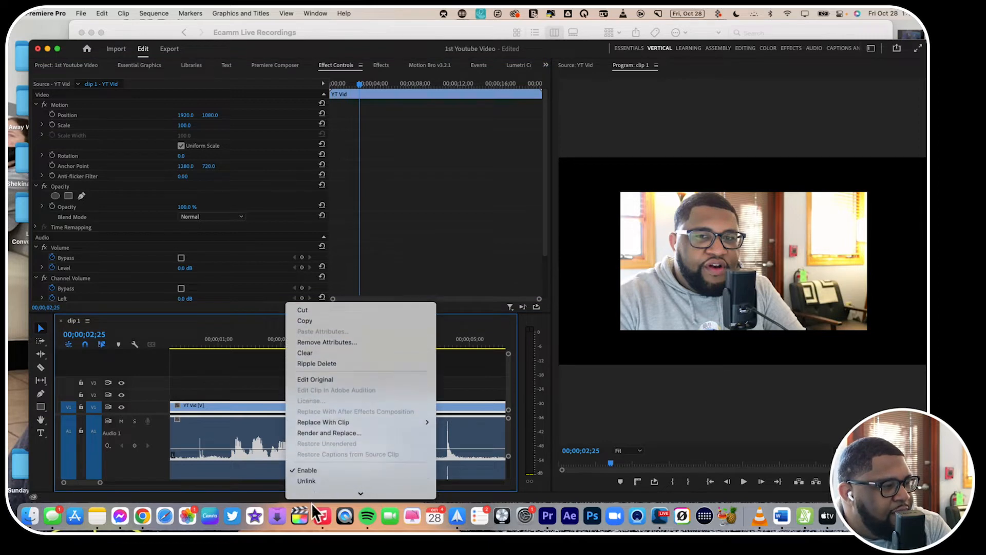
mouse_move(311, 504)
mouse_move(315, 171)
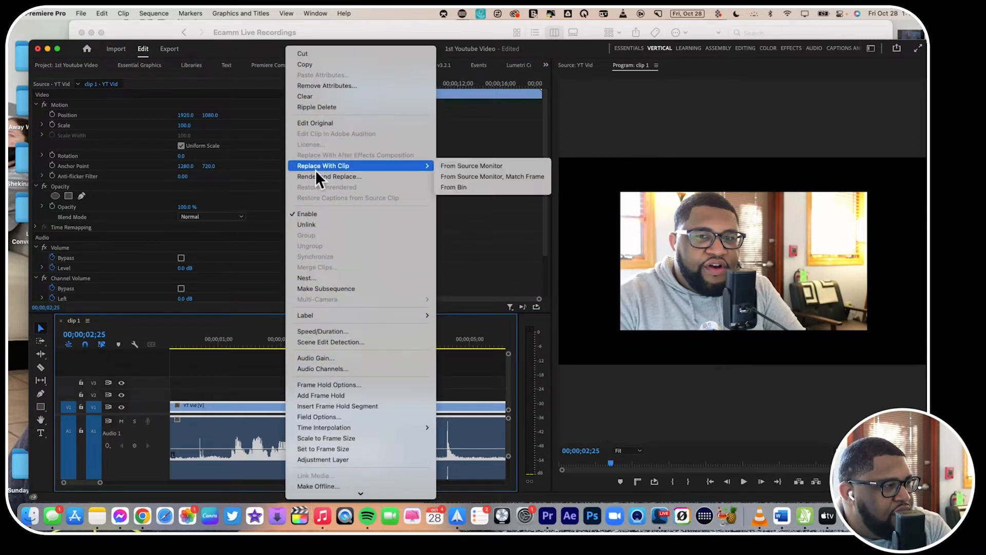
scroll(317, 241, down, 3)
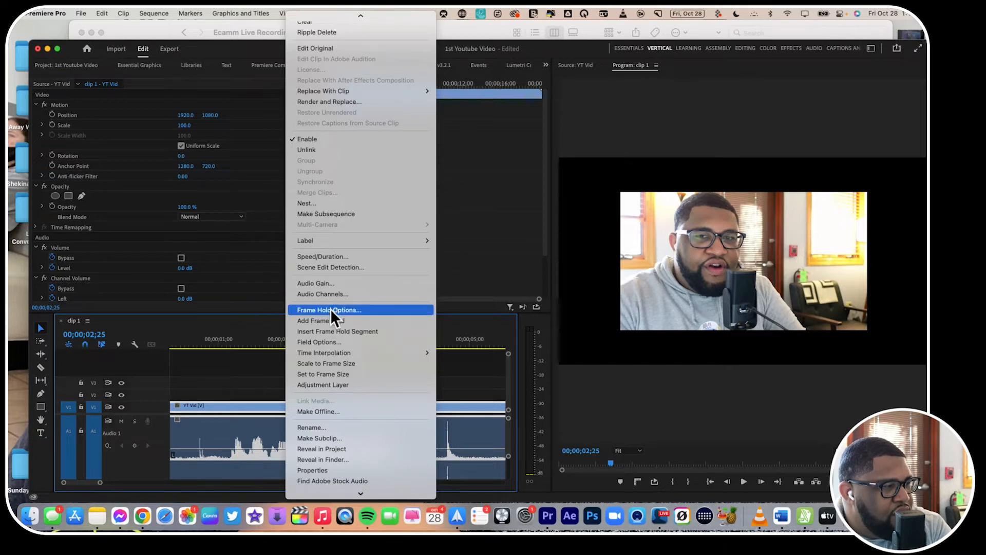
click(338, 362)
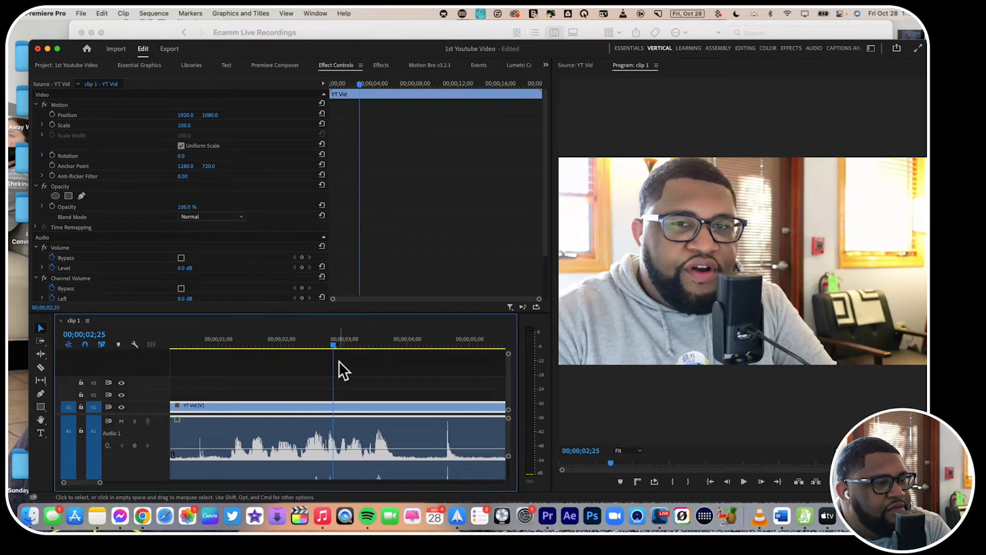
Step: Play the sequence from about 00;00;01;01 and scrub on to about 00;00;04;27 to review the opening speech
drag(251, 340, 220, 340)
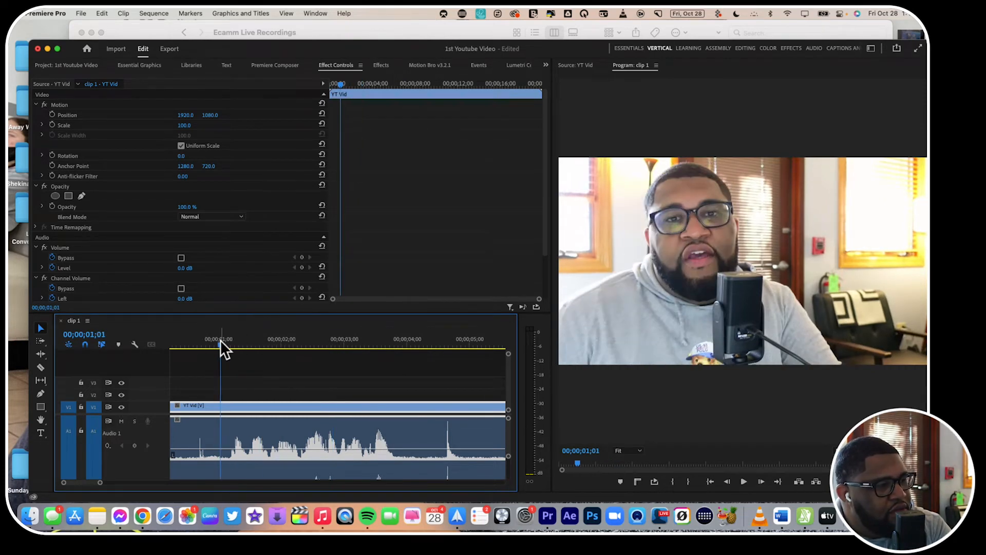
key(space)
key(space)
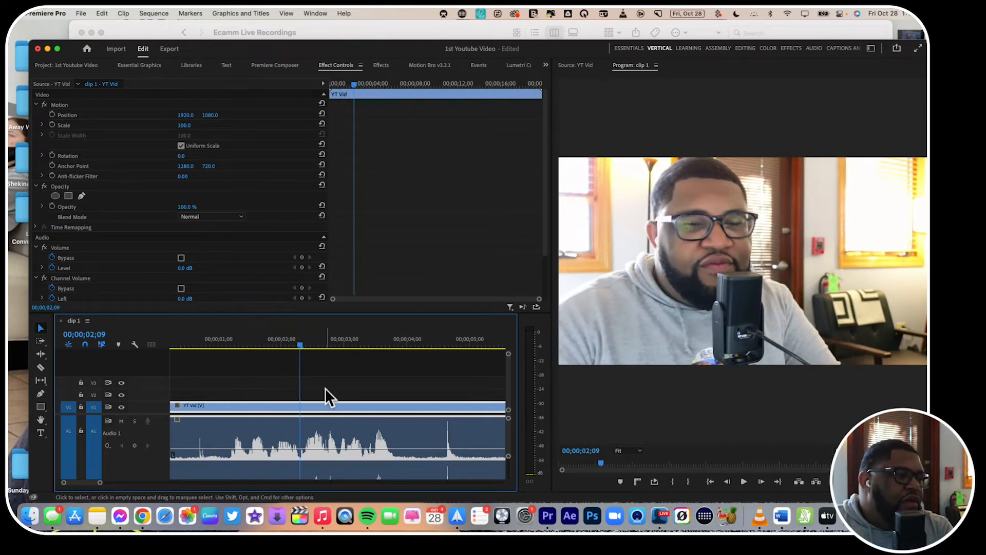
click(245, 344)
drag(246, 344, 464, 349)
scroll(369, 432, right, 5)
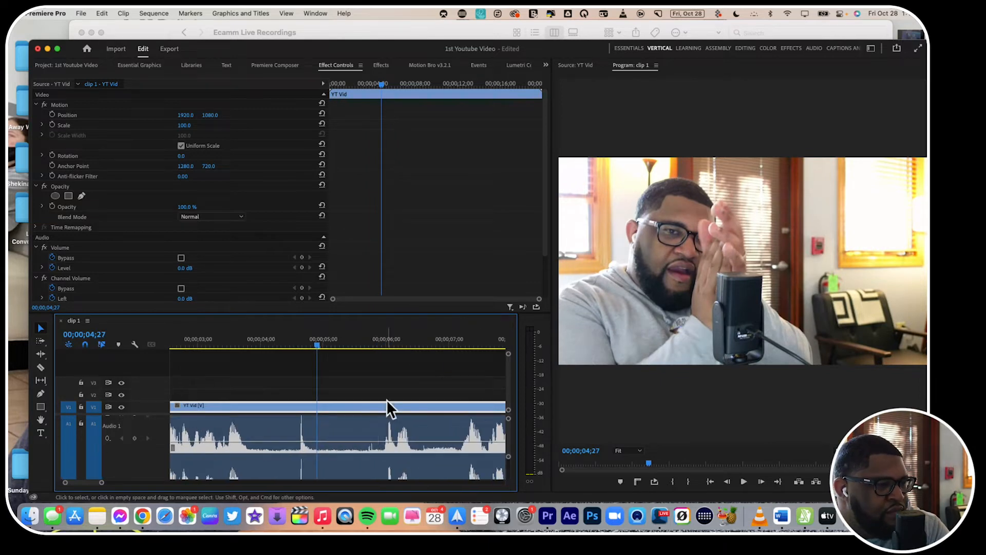
Step: Scrub to about 00;00;05;19 while comparing the waveform's speech and pauses, and return the playhead to the sequence start
mouse_move(372, 344)
mouse_down()
mouse_move(405, 345)
mouse_move(377, 352)
mouse_up()
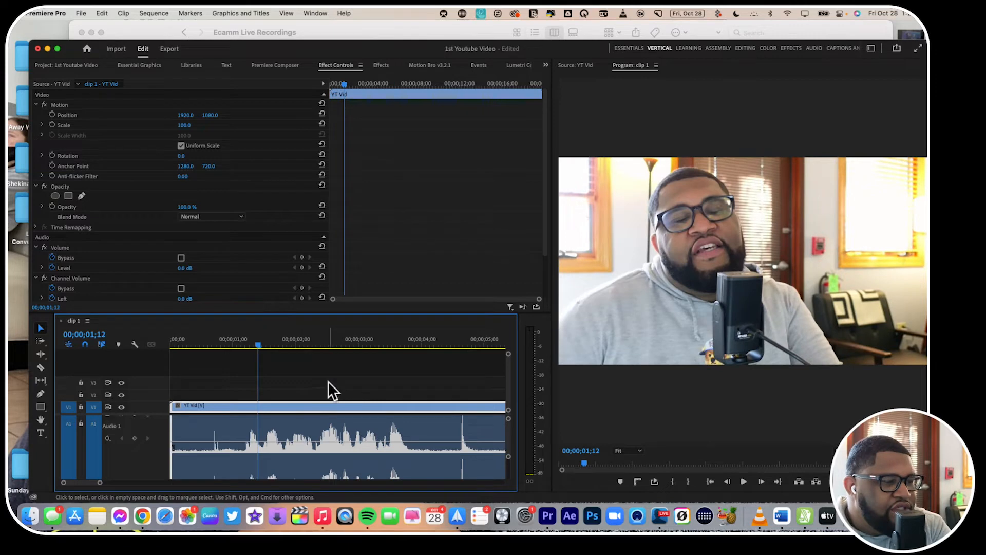
scroll(328, 381, right, 4)
mouse_move(379, 346)
mouse_down()
mouse_move(402, 345)
mouse_move(392, 349)
mouse_up()
scroll(334, 384, left, 4)
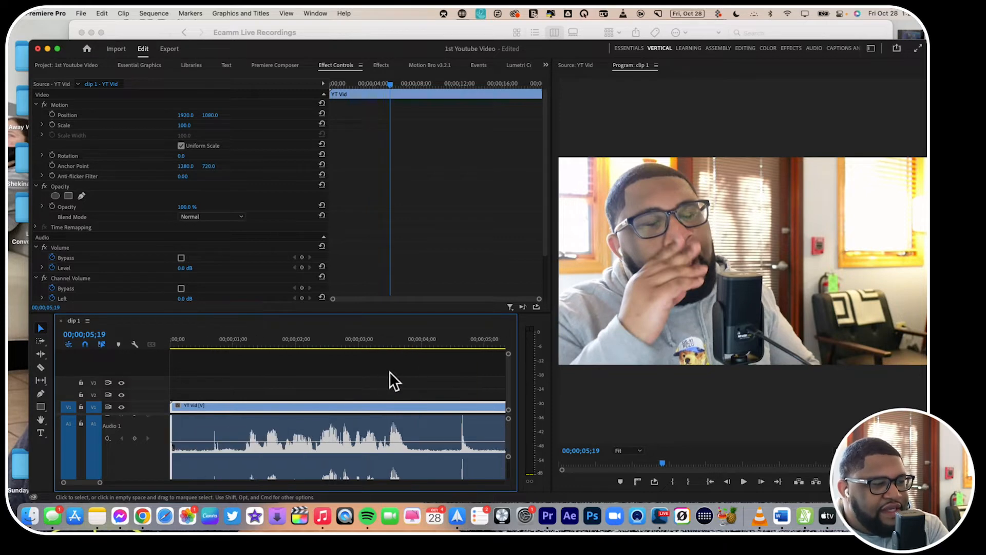
scroll(287, 395, right, 3)
scroll(287, 395, left, 3)
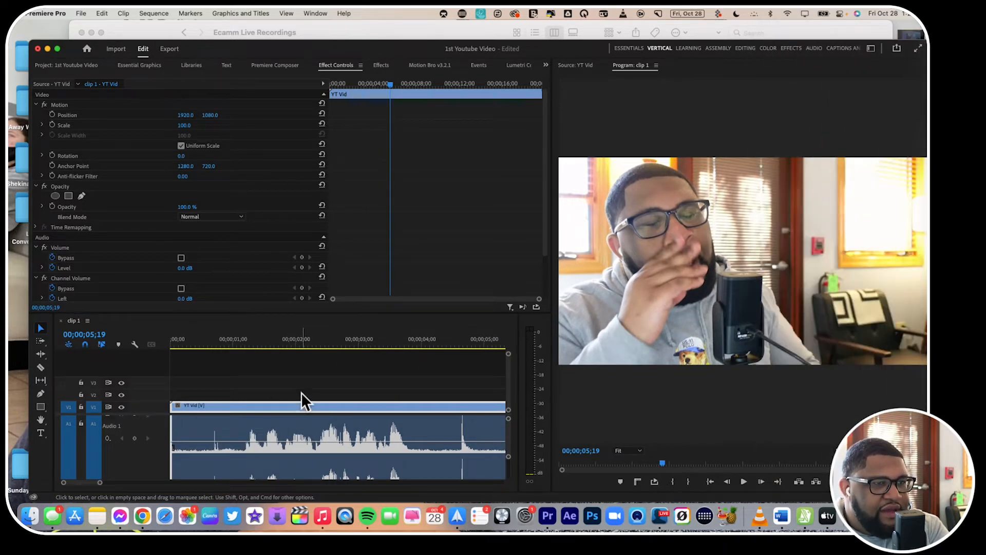
scroll(344, 368, right, 3)
key(q)
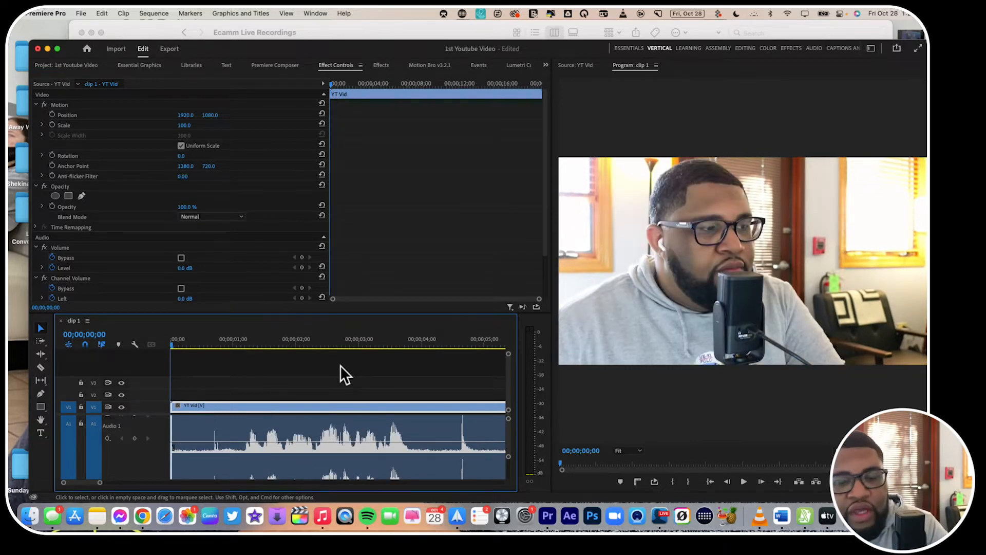
Step: Split the YT Vid clip at 00;00;01;06, delete the piece before the cut and move the remaining clip to the sequence start
click(245, 344)
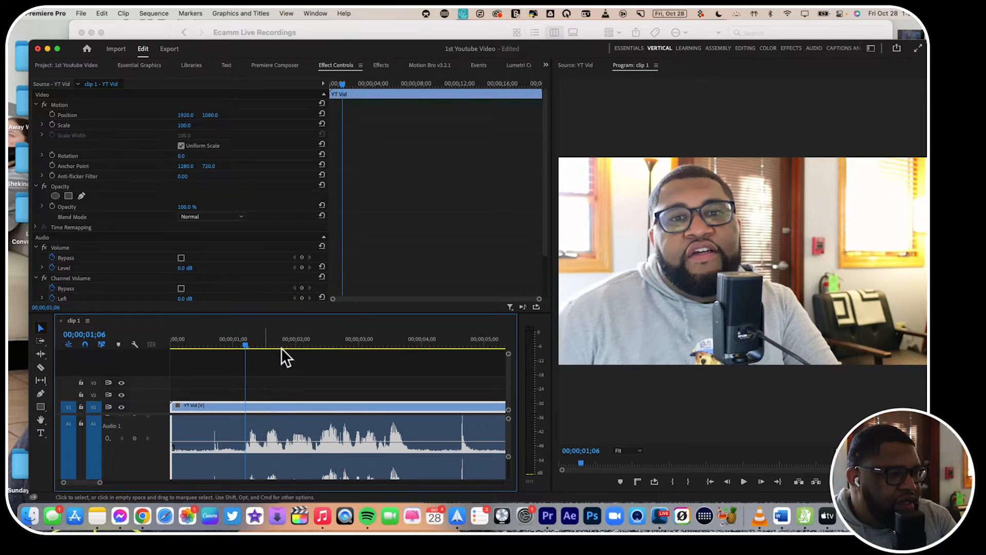
key(c)
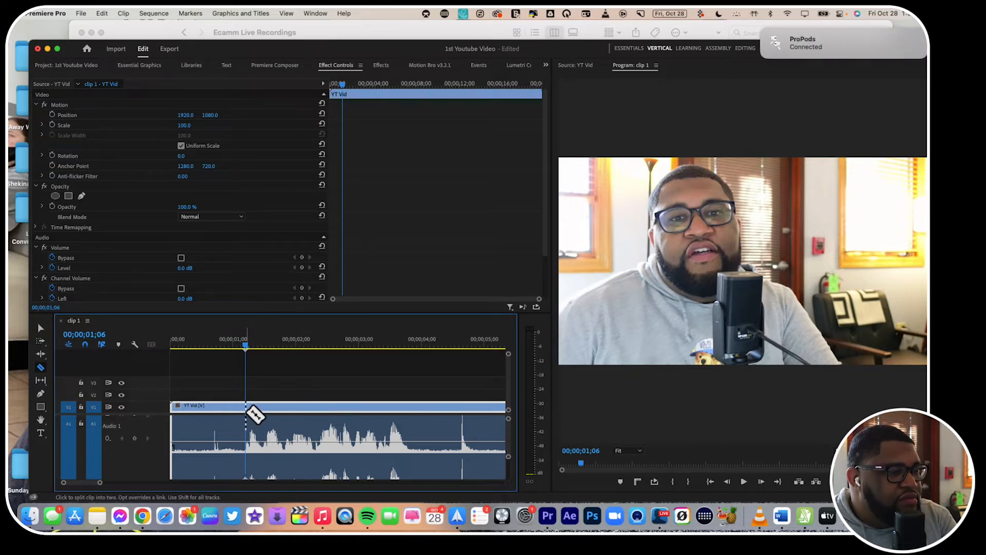
click(245, 408)
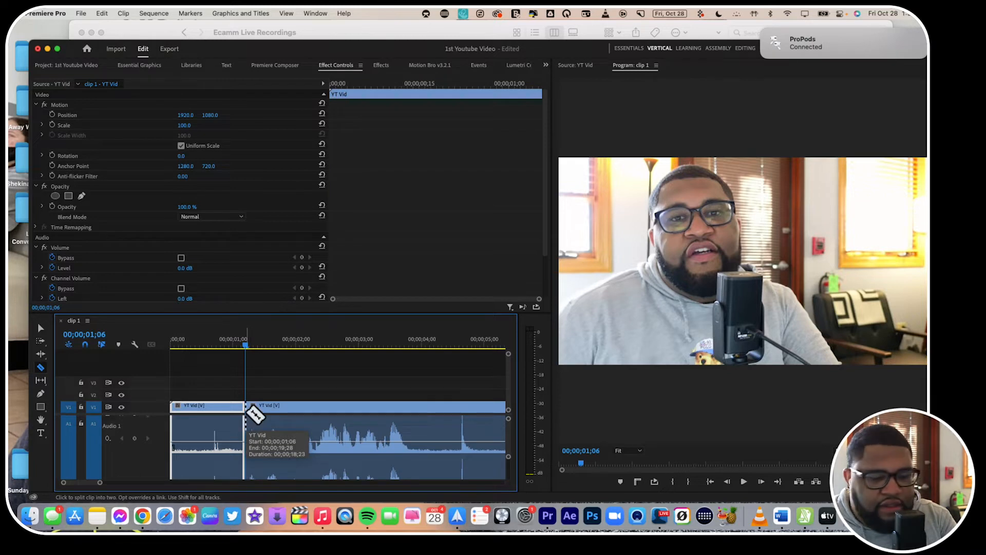
key(v)
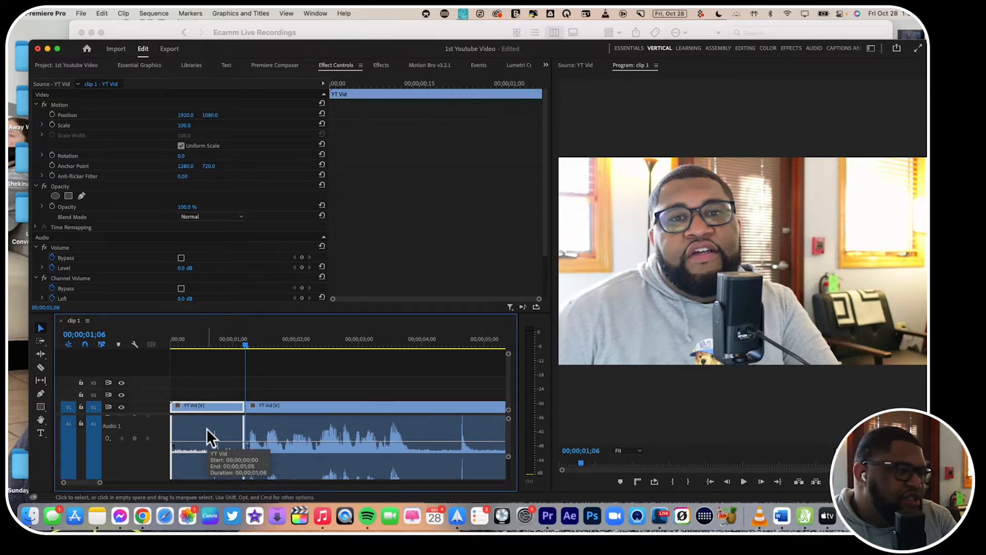
key(Delete)
drag(267, 420, 218, 430)
Step: Play the clip from the sequence start and ripple-trim its beginning up to the playhead, about 4.5 seconds in
click(182, 342)
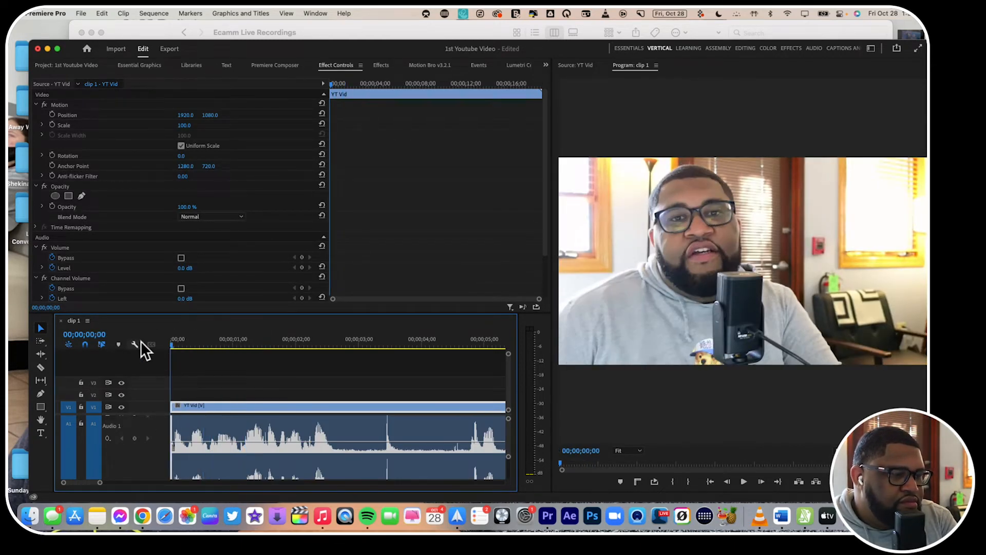
key(space)
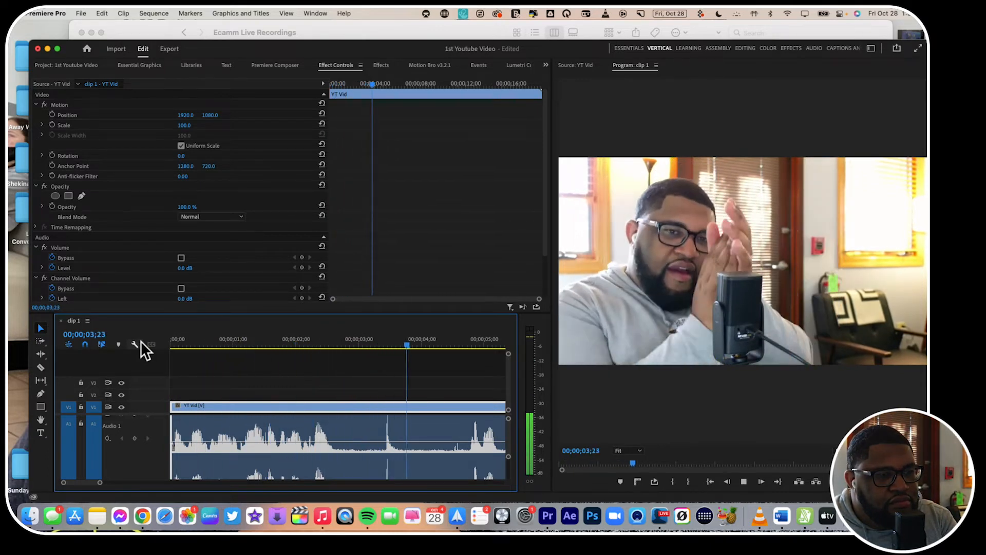
key(space)
drag(446, 343, 450, 343)
key(q)
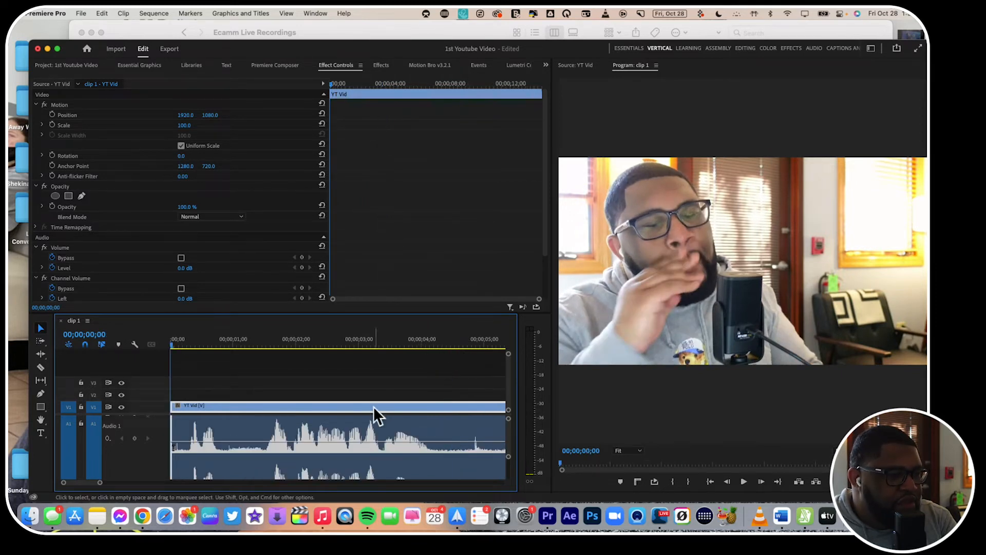
Step: Play the last spoken part and trim off the end of the YT Vid clip after 00;00;11;19
scroll(369, 408, down, 5)
mouse_move(358, 346)
mouse_down()
mouse_move(398, 346)
mouse_move(347, 351)
mouse_up()
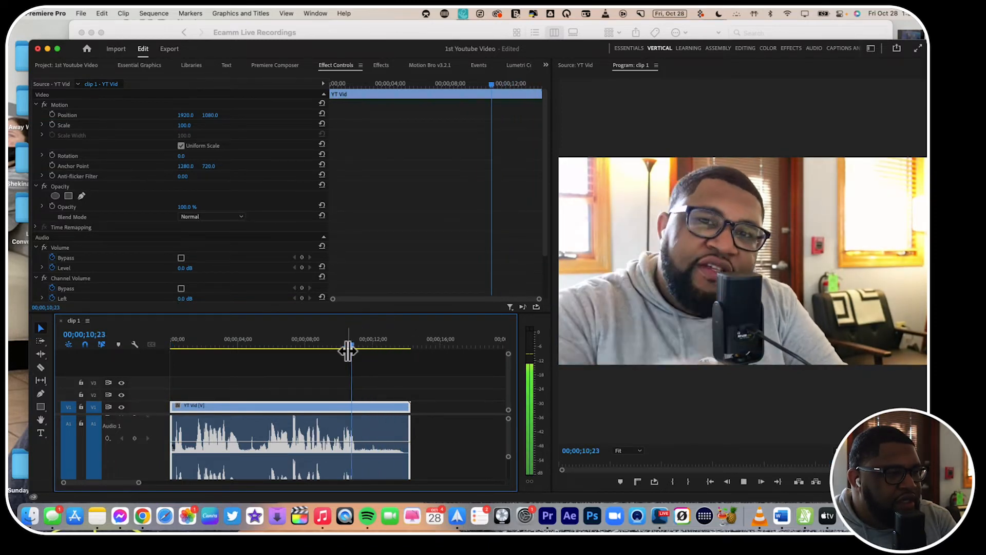
key(space)
key(c)
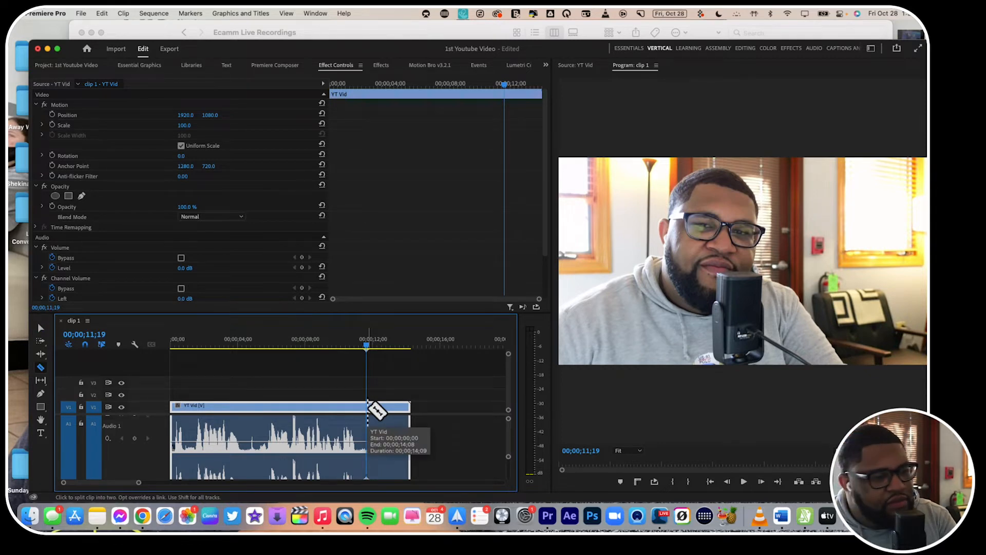
key(w)
key(v)
click(354, 405)
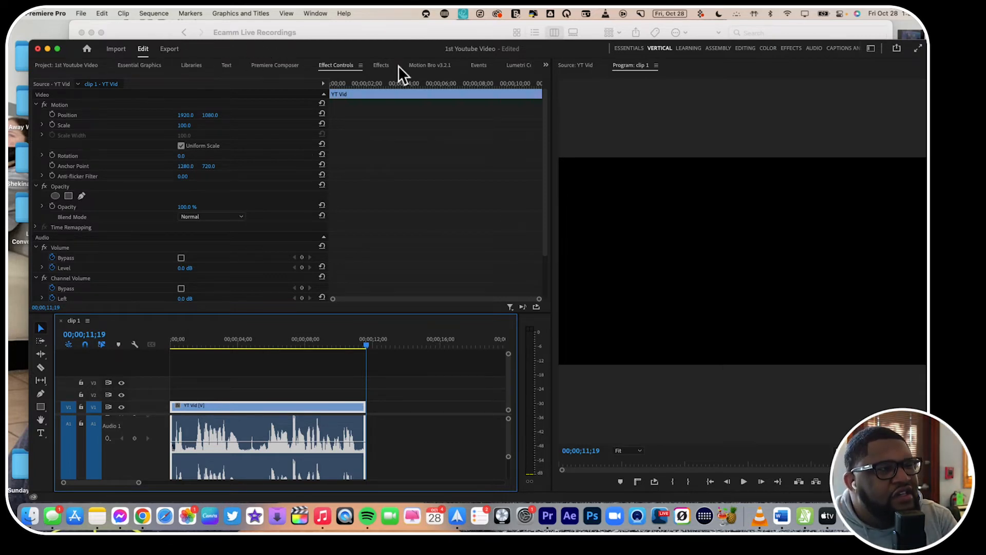
Step: Display the Effects panel and its search field
click(381, 65)
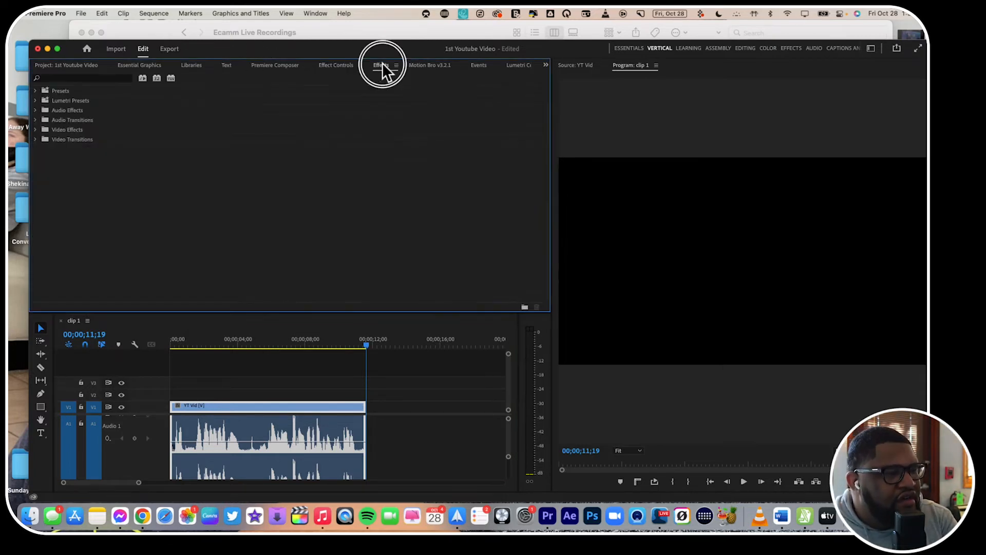
click(113, 77)
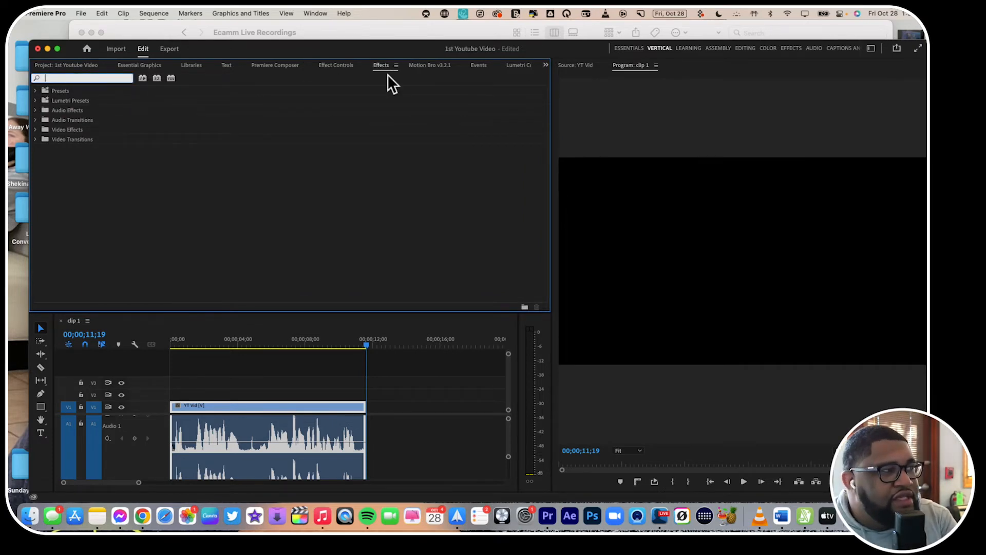
key(Escape)
Step: Check the list of available panels, bring up the Events panel and close it
click(315, 14)
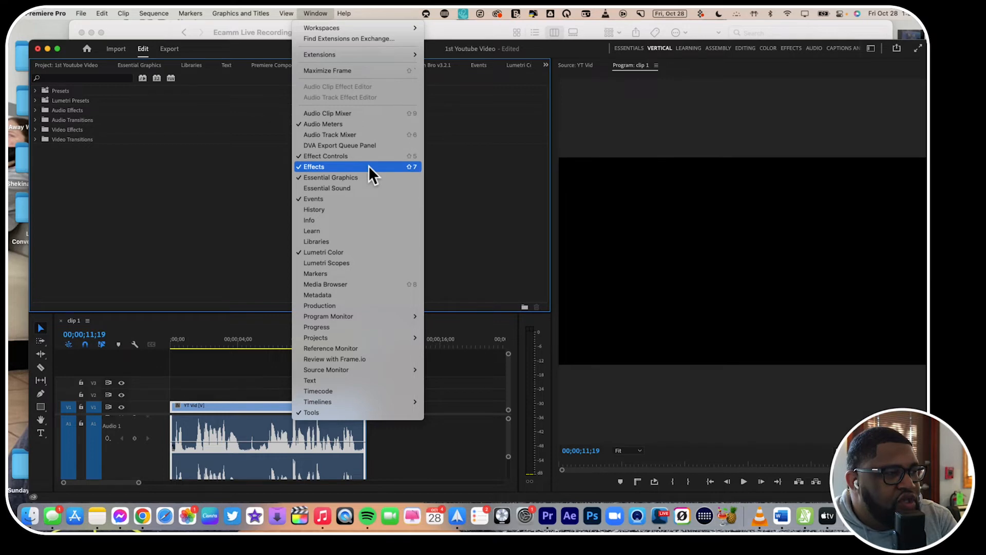
click(363, 203)
click(285, 9)
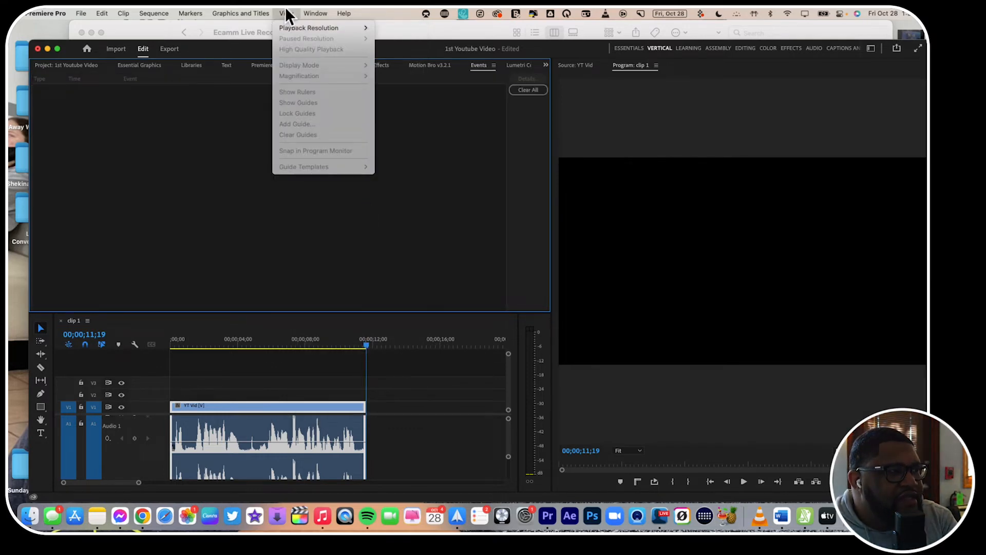
mouse_move(311, 8)
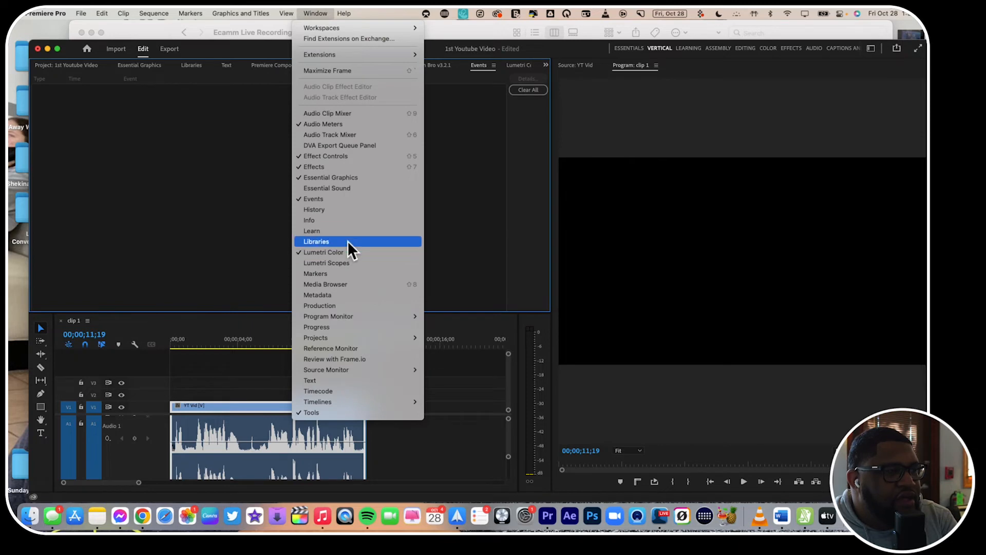
click(348, 202)
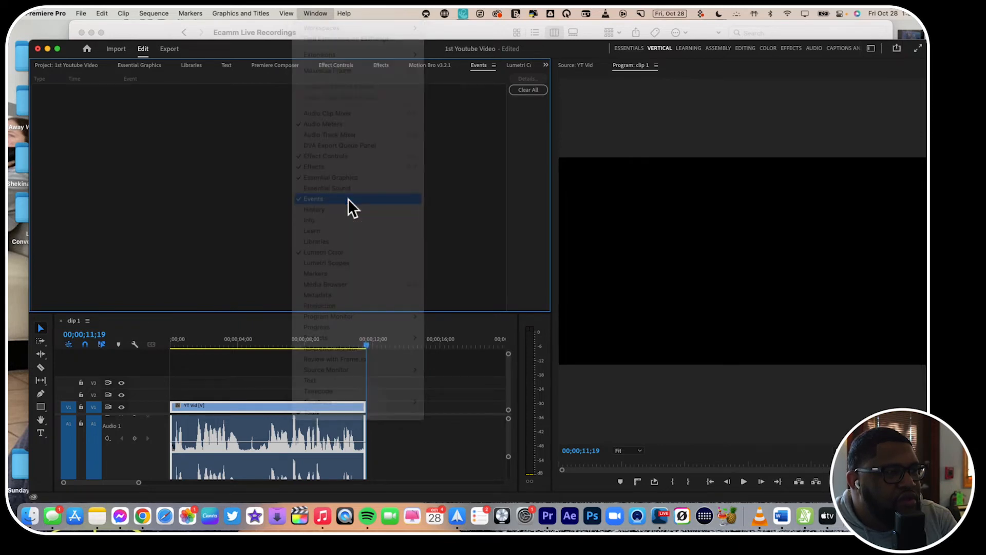
right_click(482, 65)
click(495, 81)
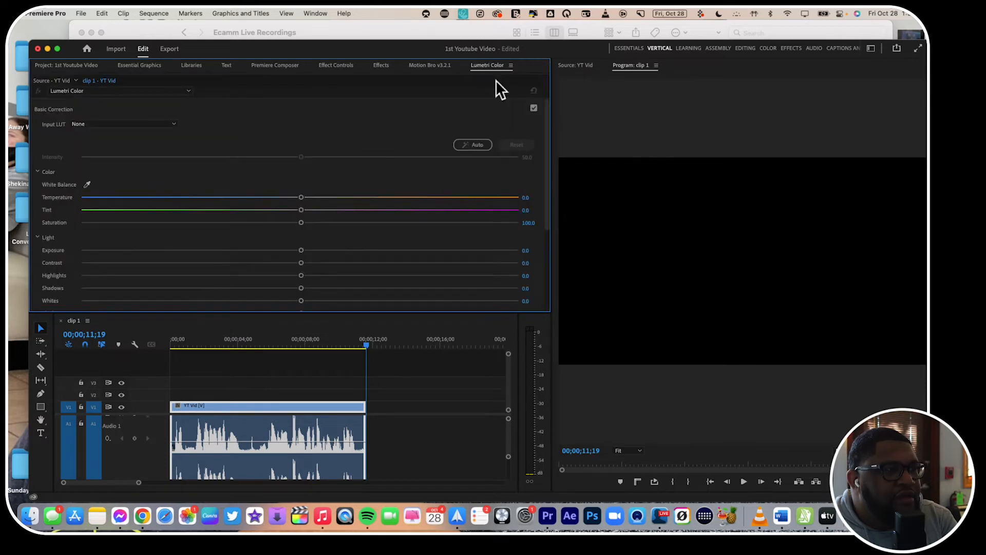
Step: Search the effects for "cross", apply Cross Dissolve to the end of the YT Vid clip's video and play through the transition
click(370, 64)
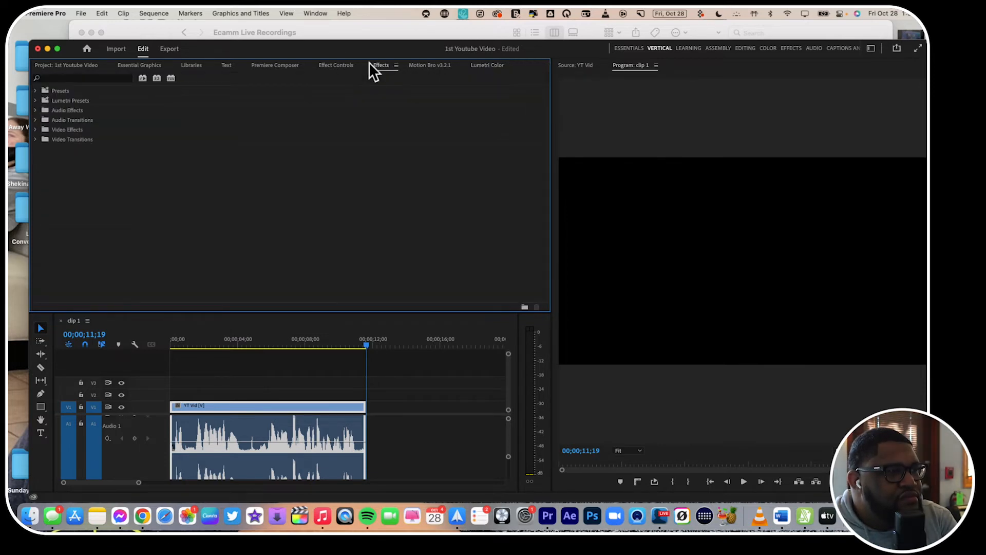
click(340, 64)
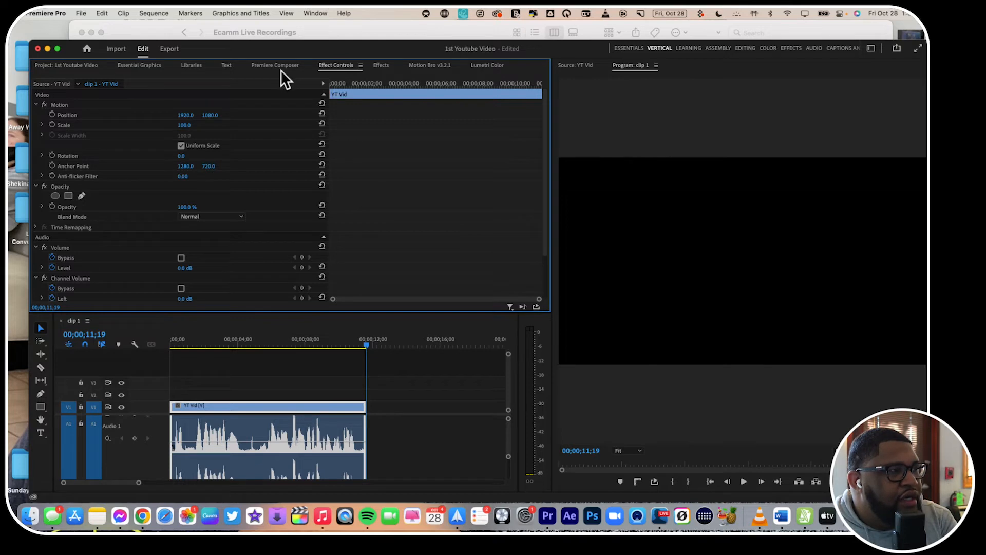
click(326, 426)
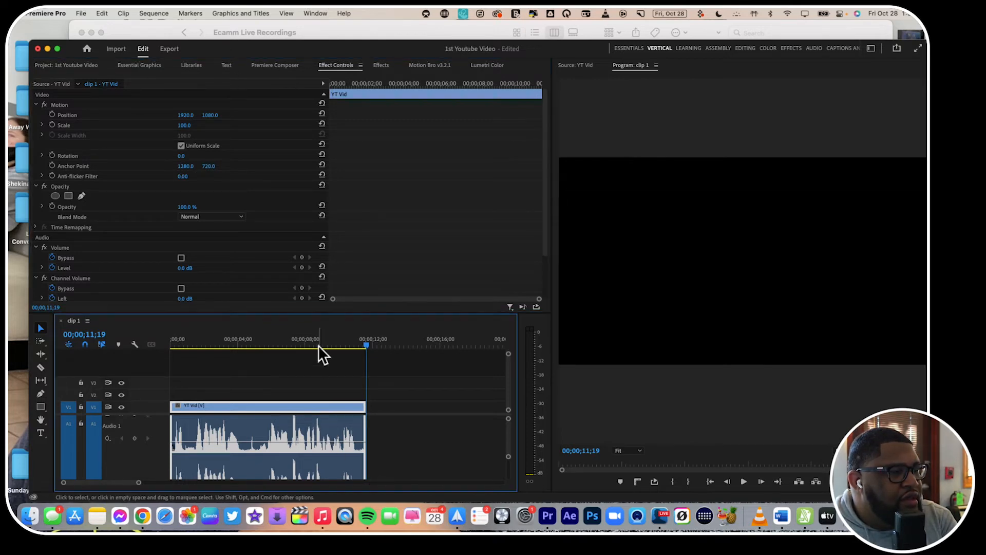
drag(323, 346, 338, 344)
click(382, 65)
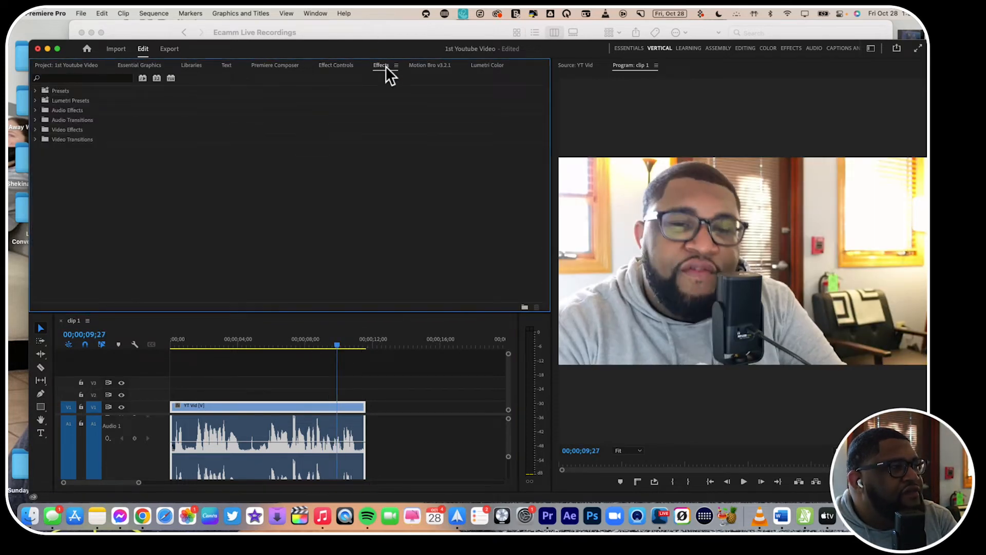
click(120, 79)
text(cross)
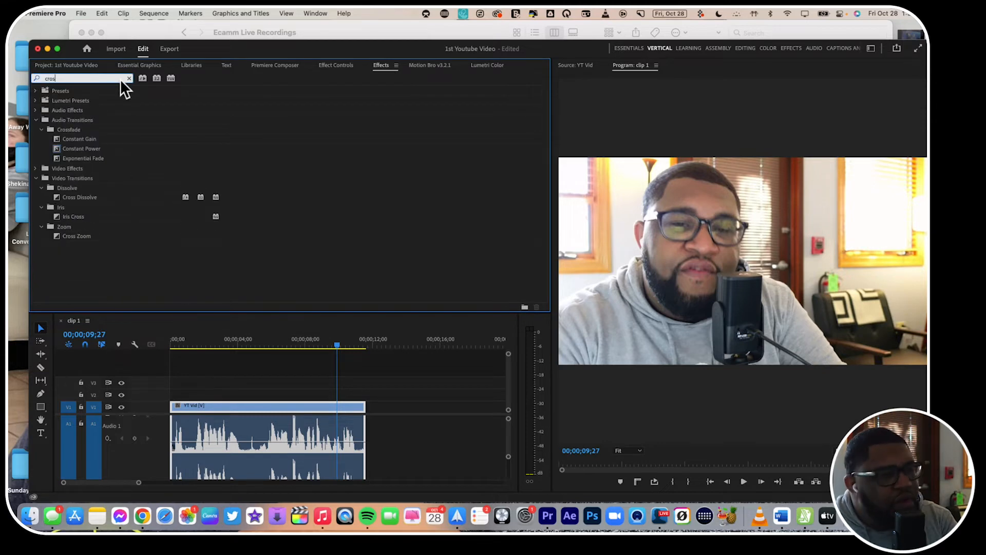
drag(56, 194, 362, 408)
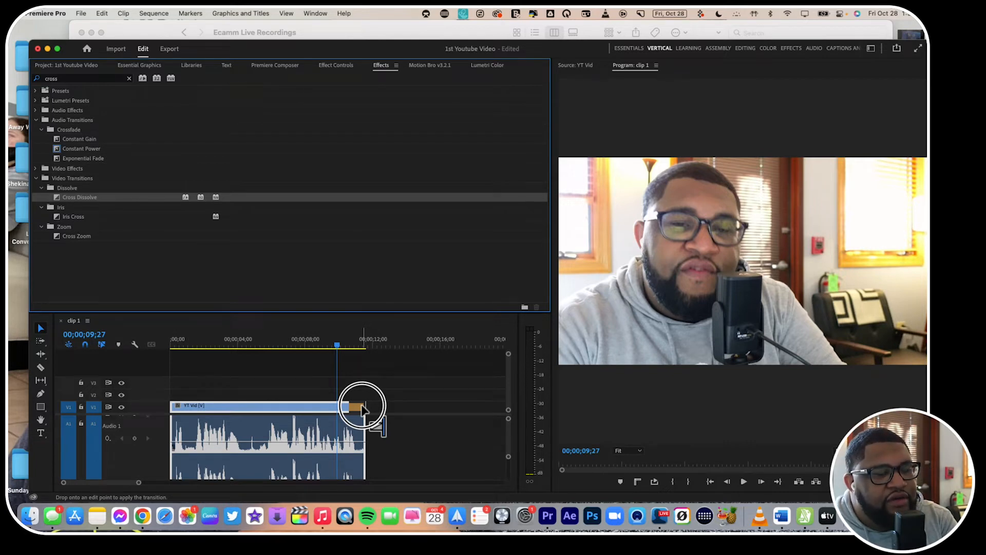
mouse_move(362, 409)
mouse_down()
mouse_move(357, 430)
mouse_move(341, 429)
mouse_move(357, 437)
mouse_move(368, 422)
mouse_move(353, 432)
mouse_move(368, 419)
mouse_move(362, 407)
mouse_up()
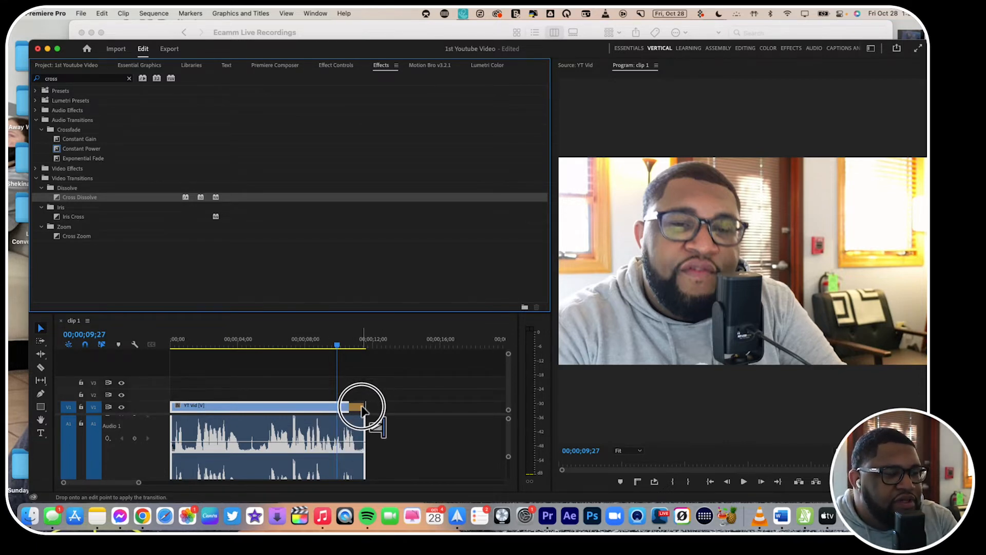
click(348, 341)
key(space)
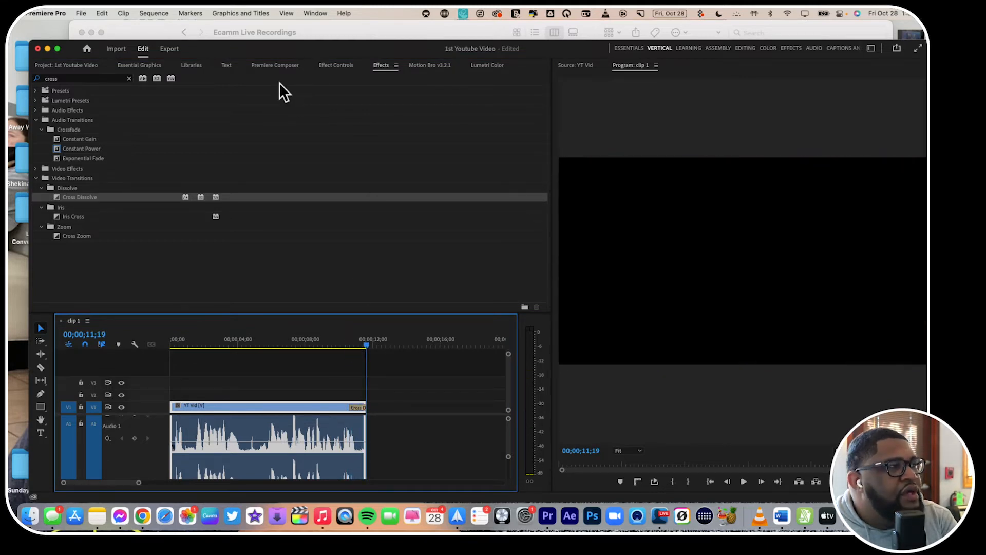
Step: Search the effects for "expon", apply Exponential Fade to the end of the clip's audio and play it from 00;00;09;17
click(129, 78)
click(87, 77)
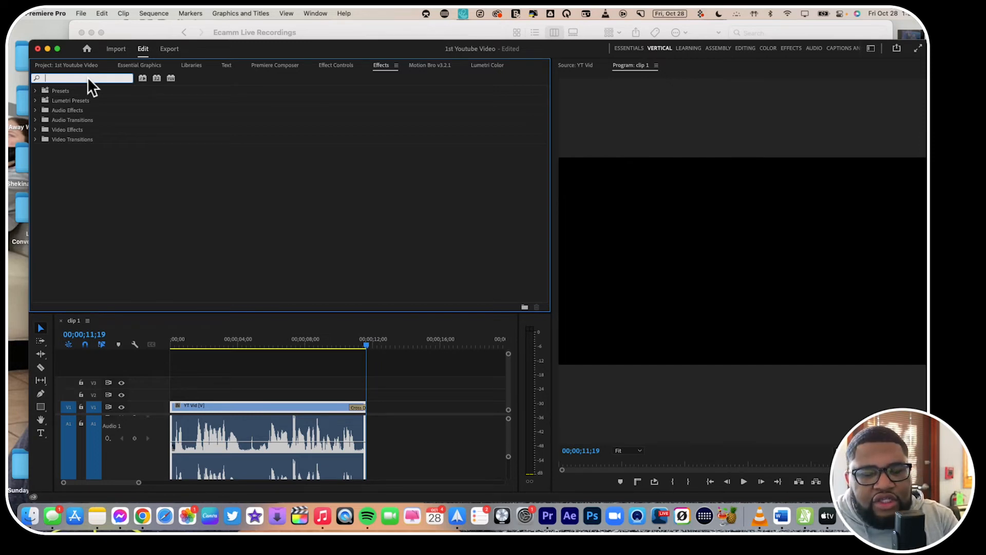
text(expon)
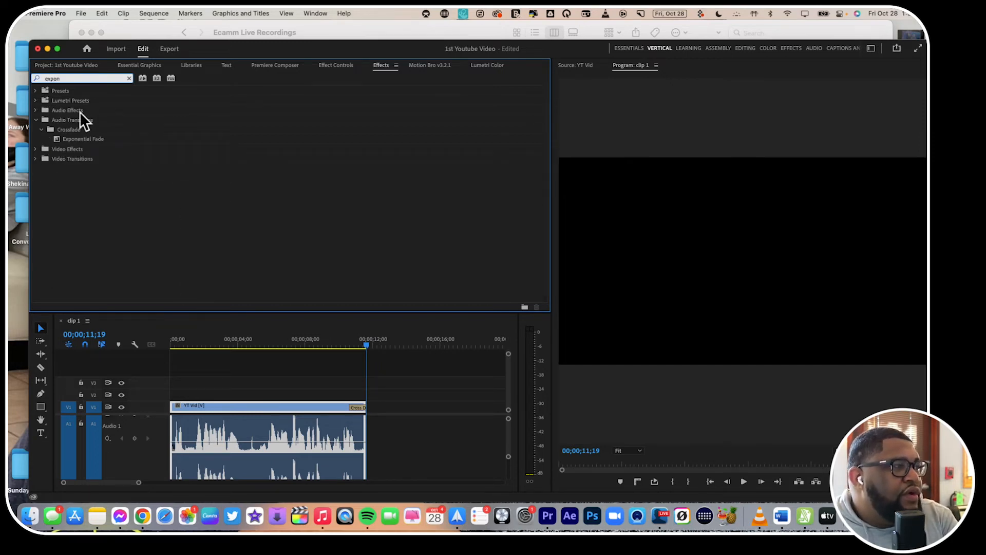
drag(56, 136, 363, 459)
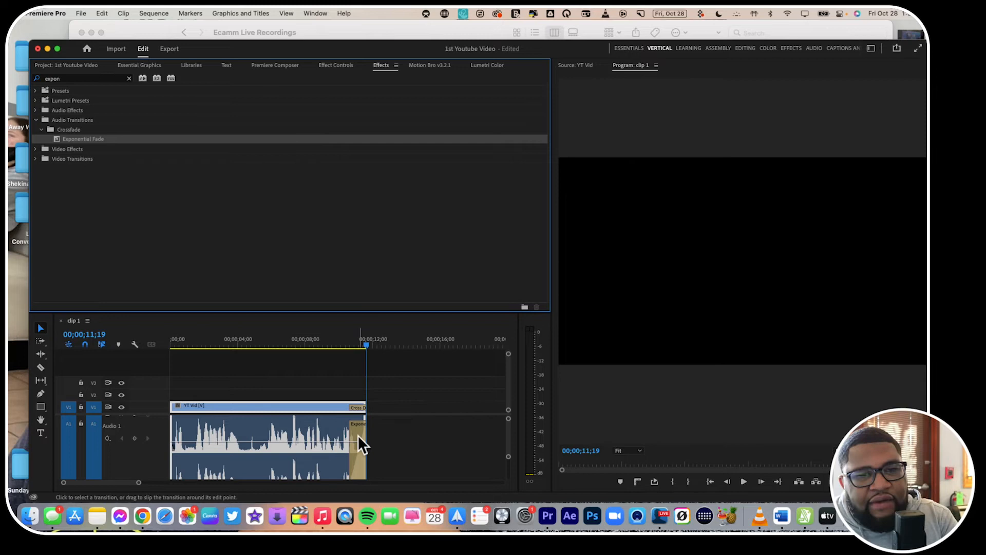
click(333, 342)
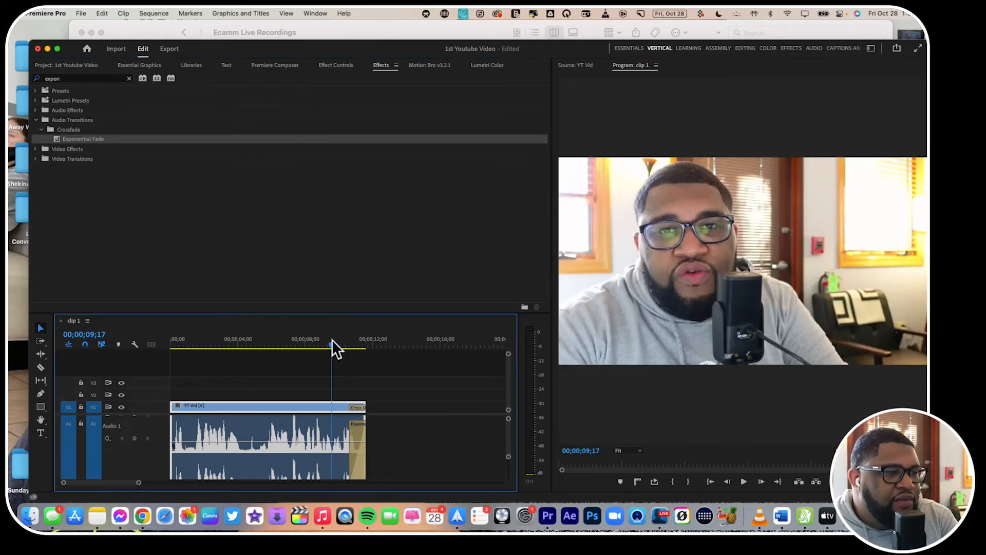
key(space)
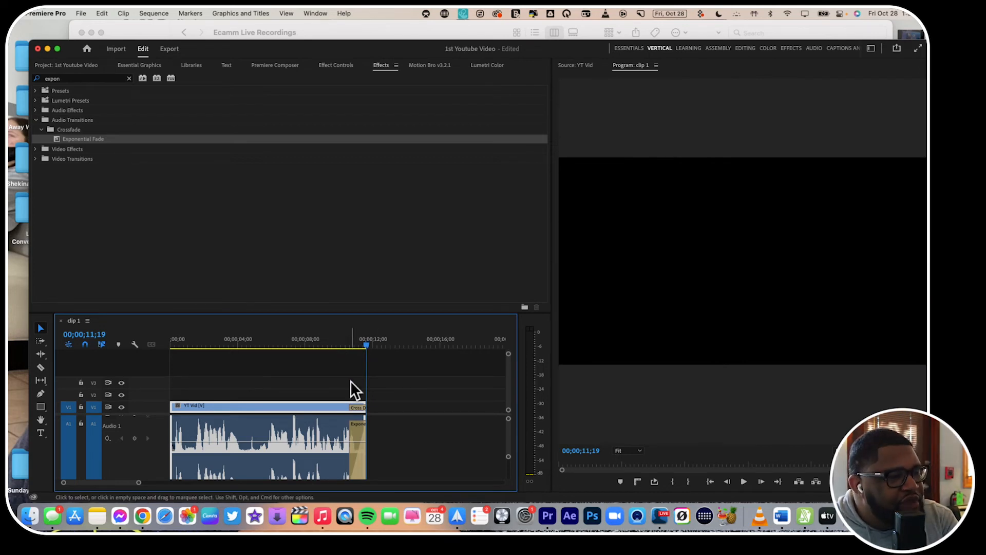
Step: Remove the Cross Dissolve, apply the default Film Dissolve to both ends of the clip's video and play from 00;00;10;16
click(359, 408)
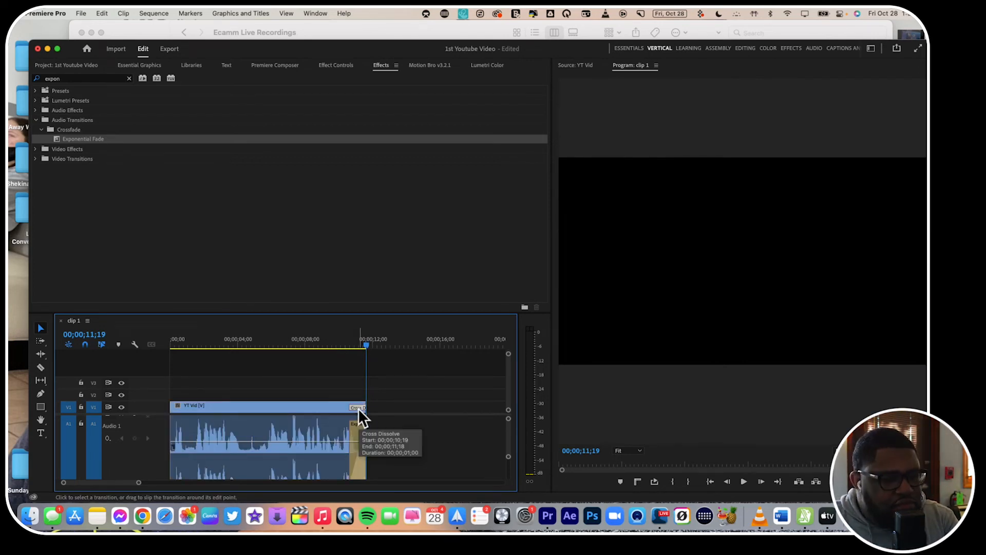
click(186, 406)
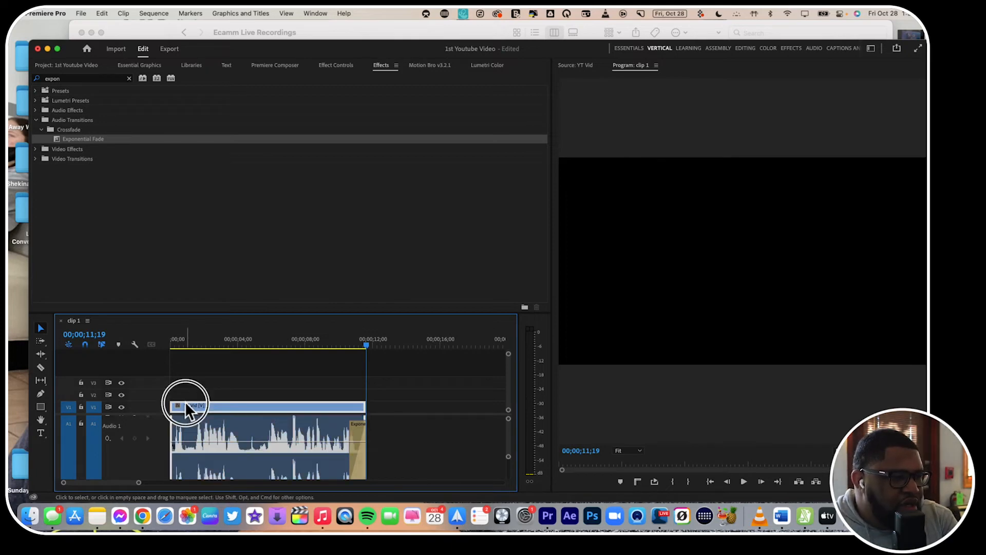
key(super+d)
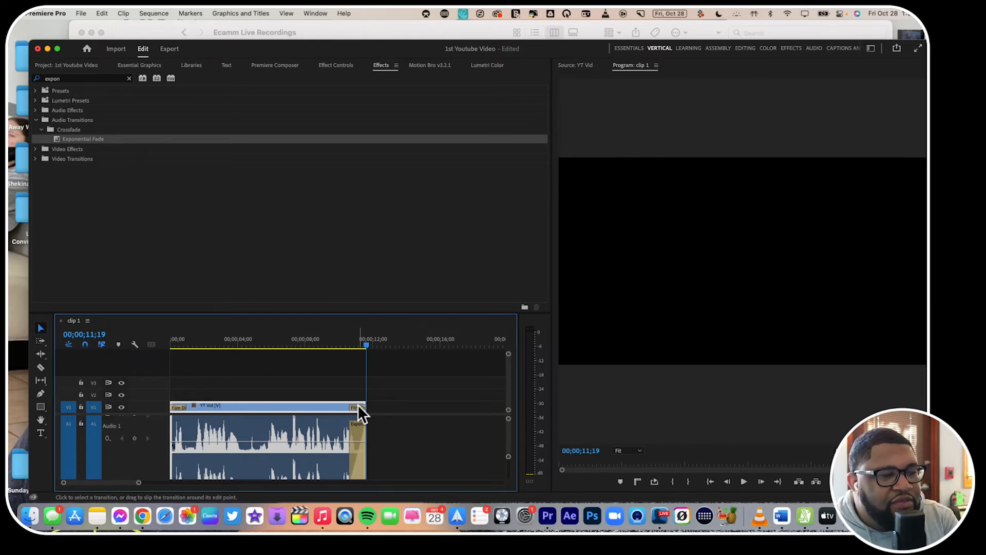
click(348, 344)
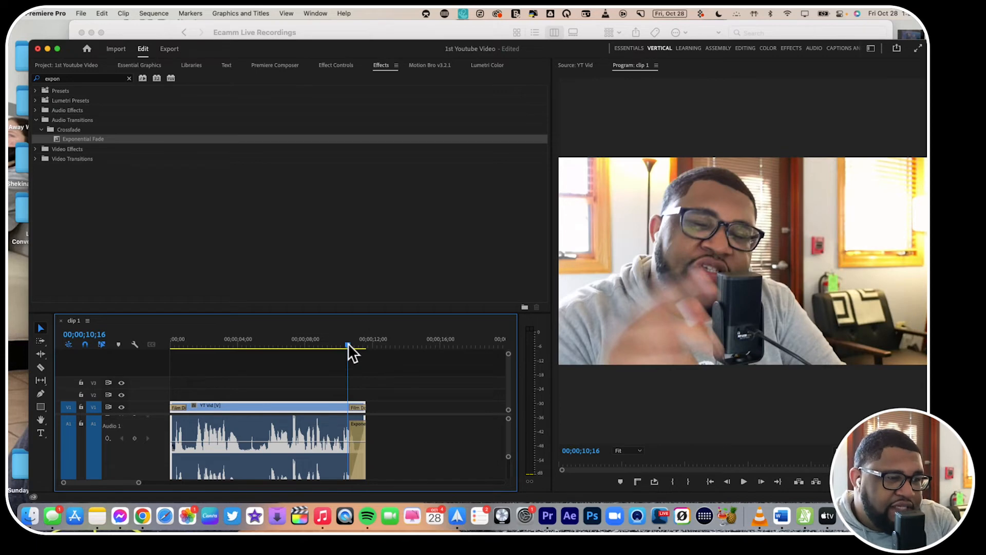
key(space)
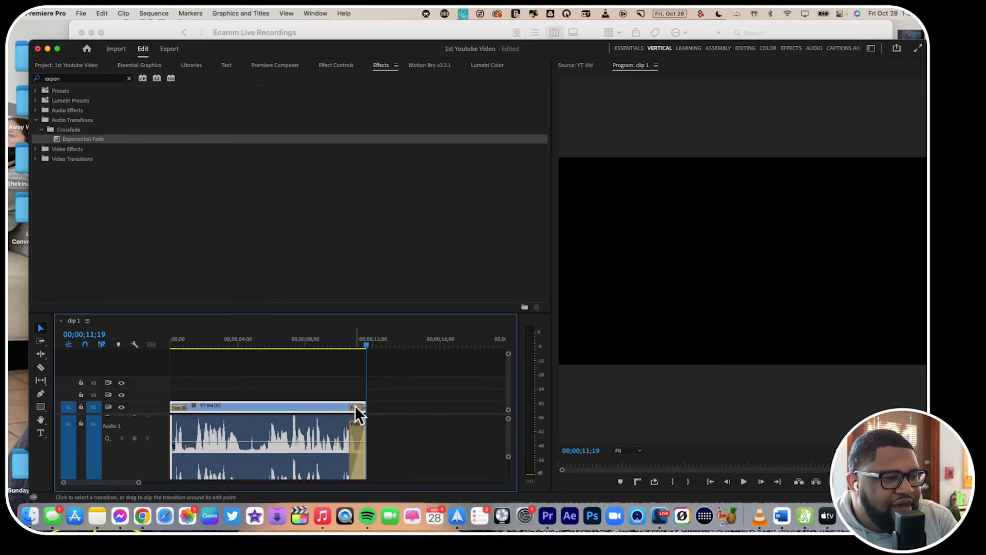
Step: Play the opening of the sequence from 00;00;00;00 to check the video transition at the clip's start
drag(301, 341, 133, 360)
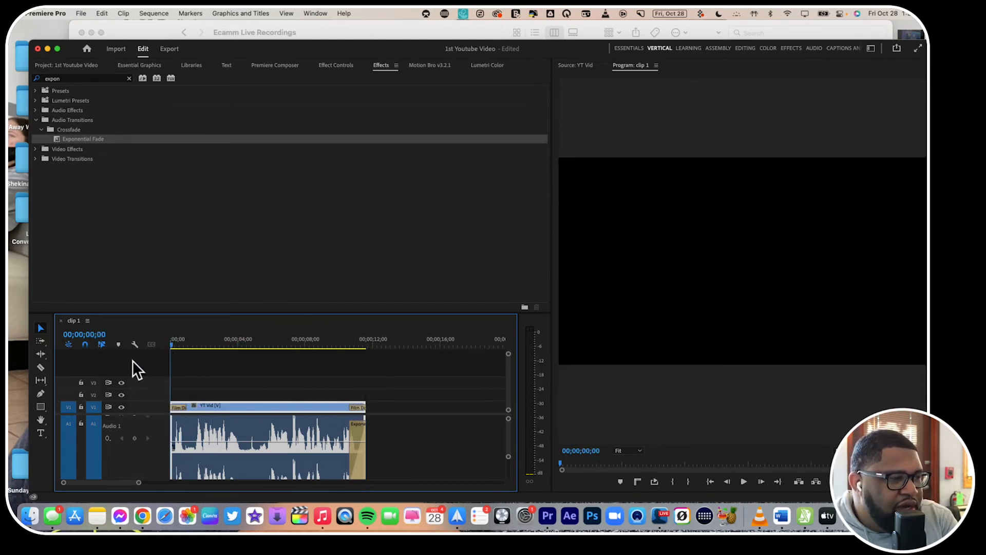
key(space)
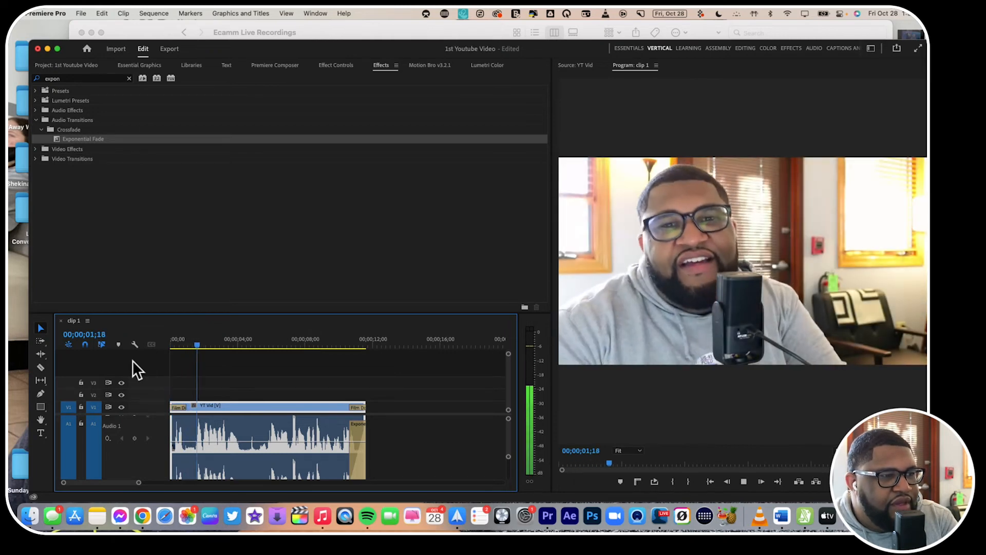
key(space)
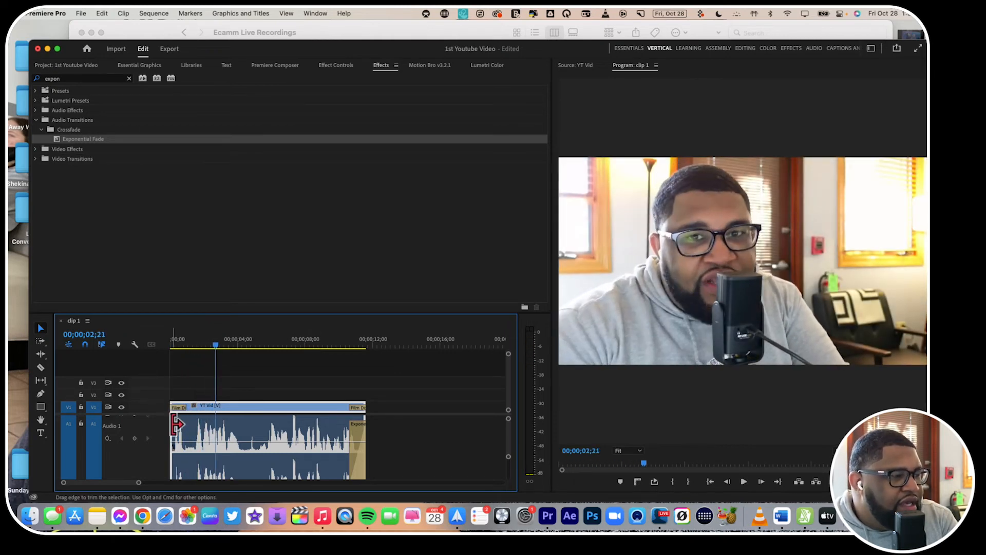
Step: Trim the beginning of the YT Vid clip, video and audio together, to about 00;00;01;12
scroll(176, 425, up, 6)
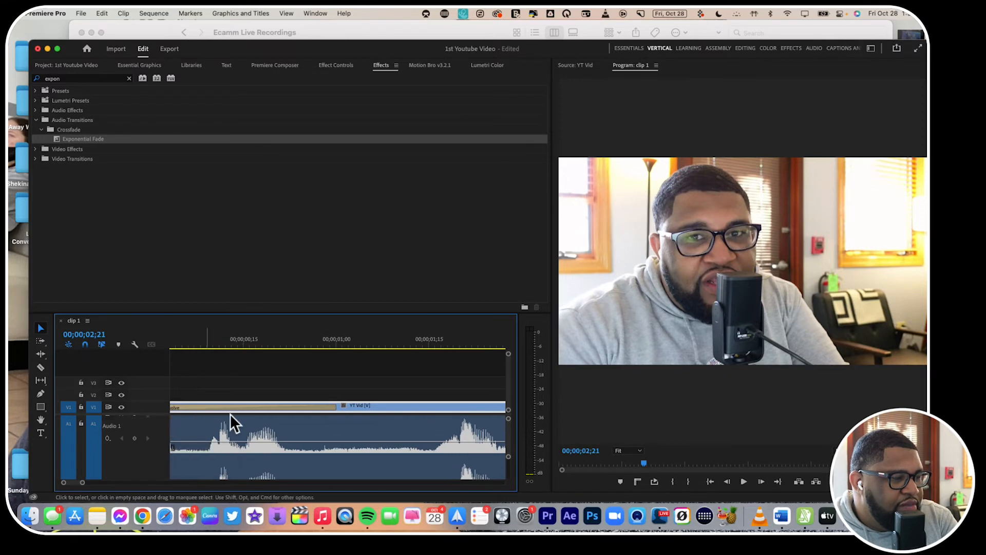
drag(174, 429, 227, 432)
click(220, 337)
key(space)
key(space)
drag(227, 428, 443, 427)
Step: Move the trimmed YT Vid clip back to the start of the sequence and play it from 00;00;00;00
key(backslash)
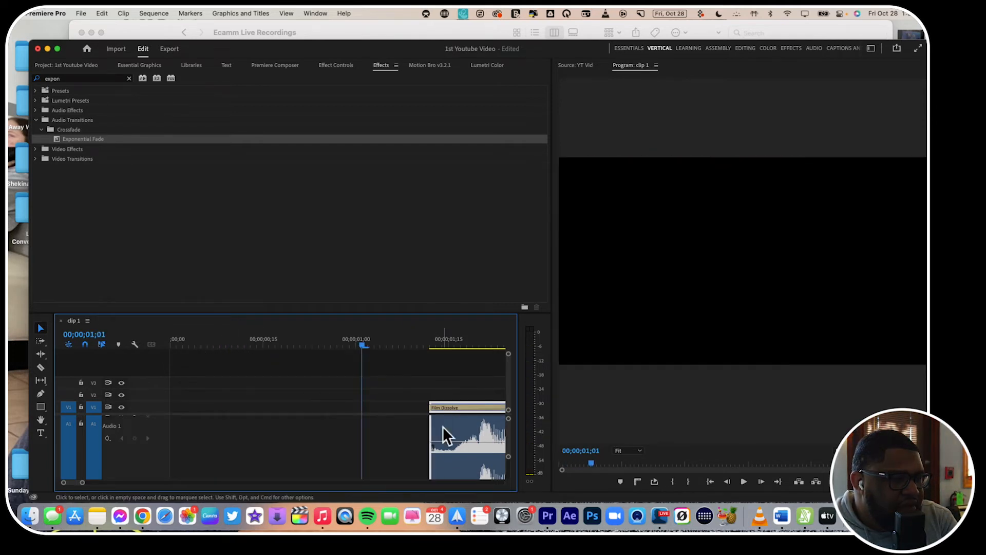
drag(370, 434, 319, 426)
click(175, 341)
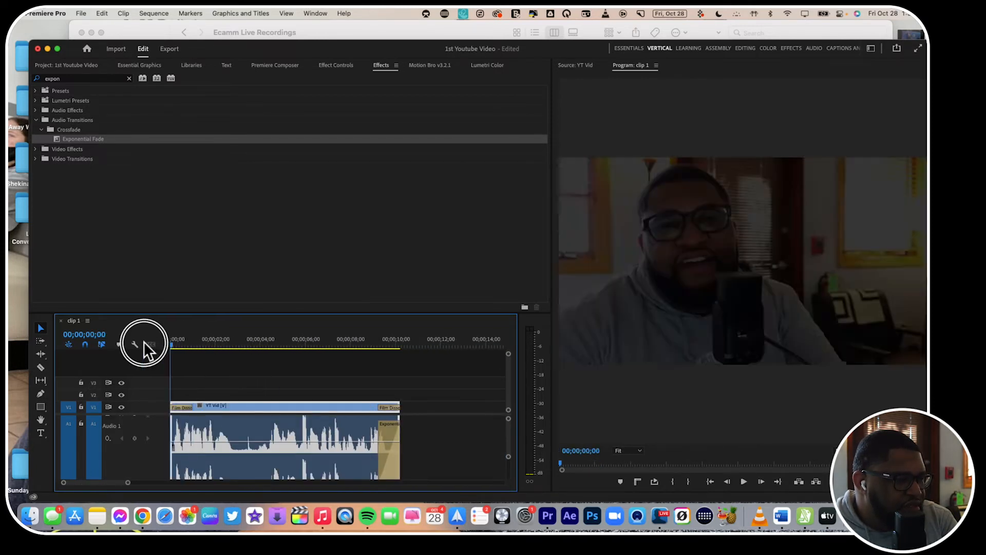
key(space)
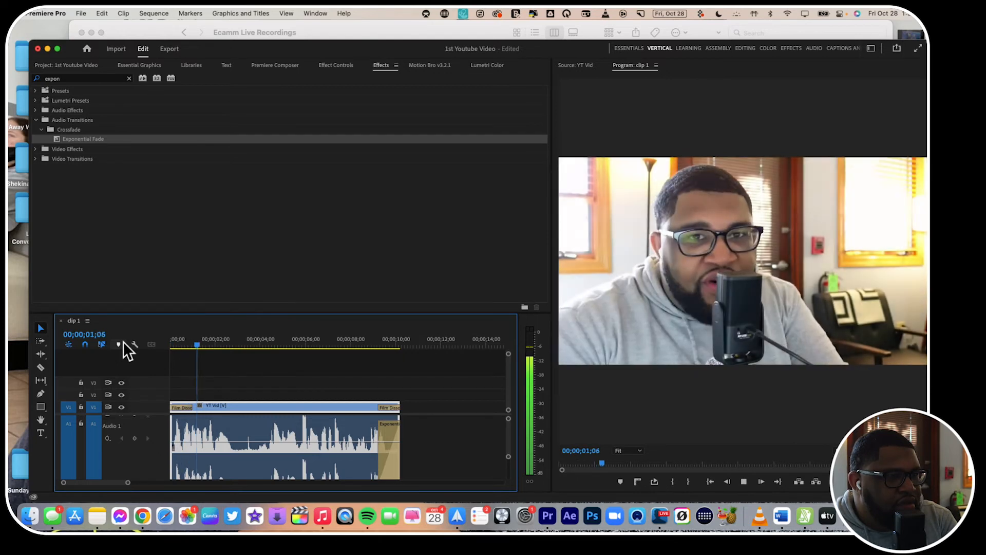
key(space)
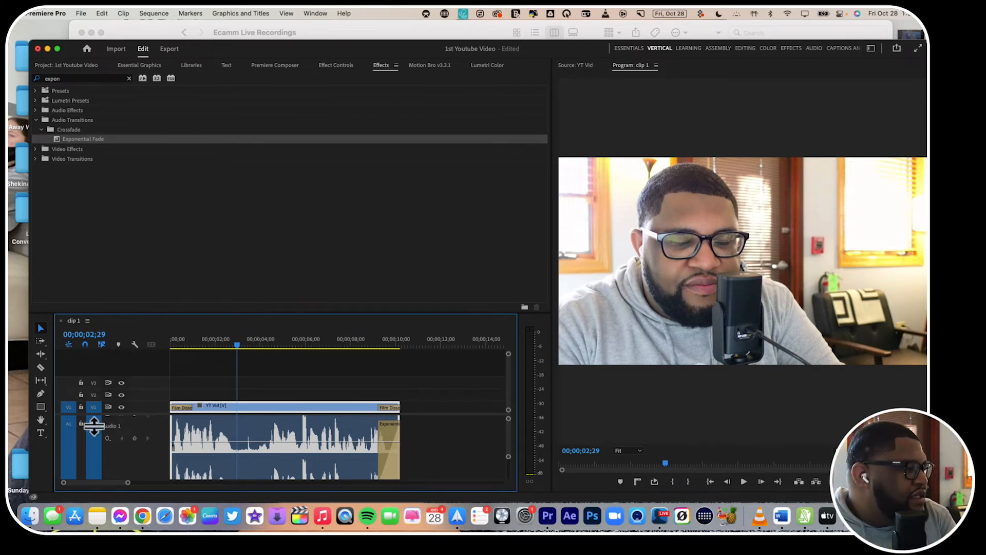
Step: Add a text title reading "BTech Productions!" over the video at 00;00;02;29
click(42, 434)
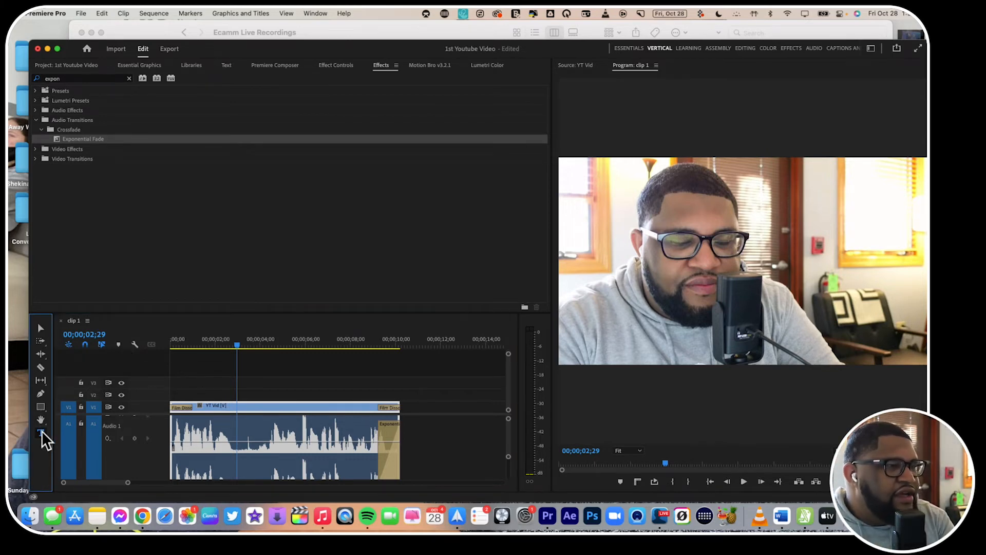
click(800, 227)
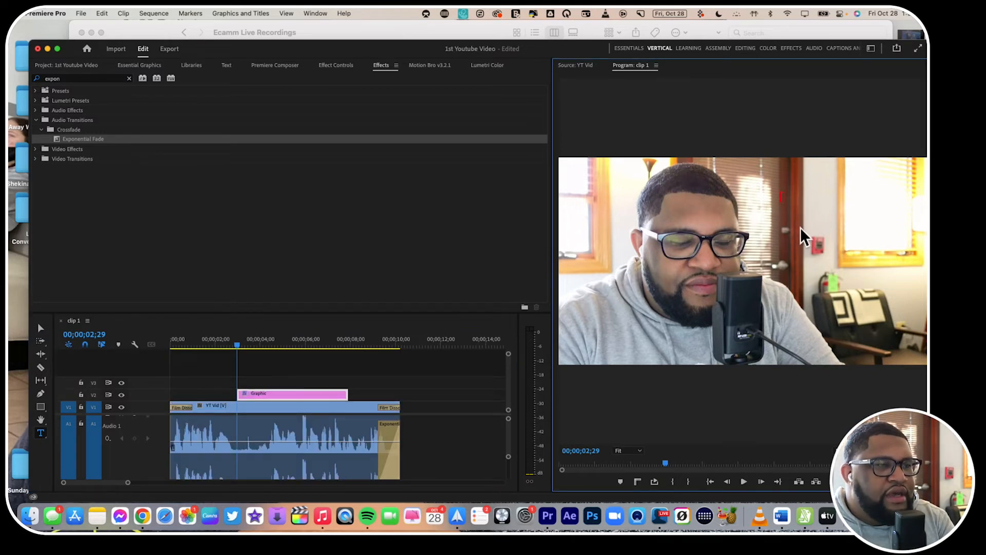
text(BTech prod)
key(BackSpace)
key(BackSpace)
key(BackSpace)
key(BackSpace)
text(Productions)
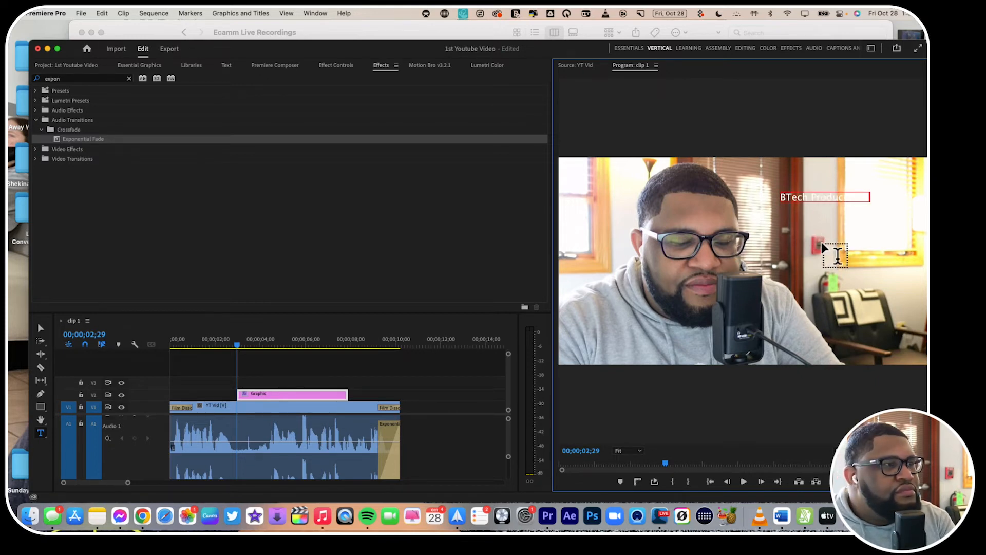
click(41, 328)
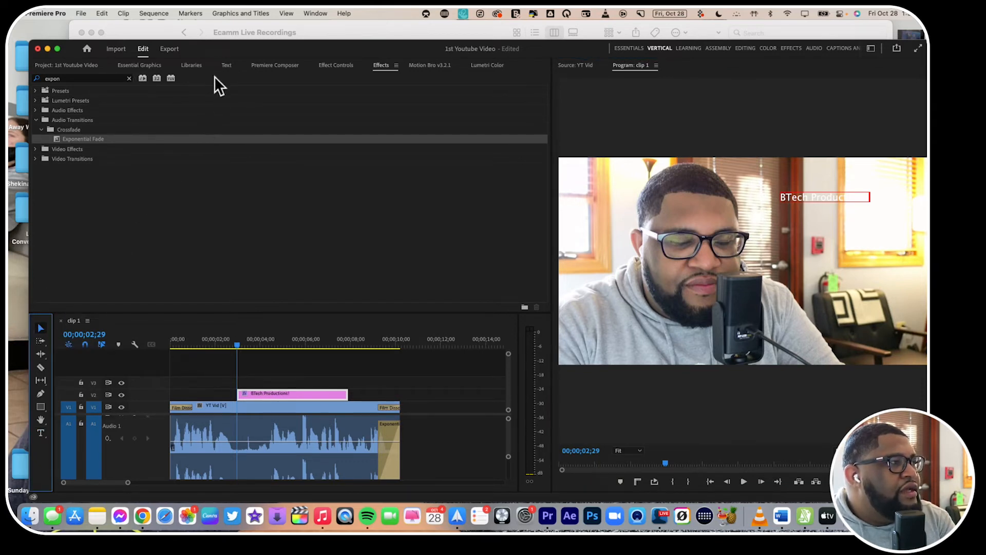
Step: Try different alignments for the title in Essential Graphics and settle on horizontally centered at the bottom of the frame
click(151, 64)
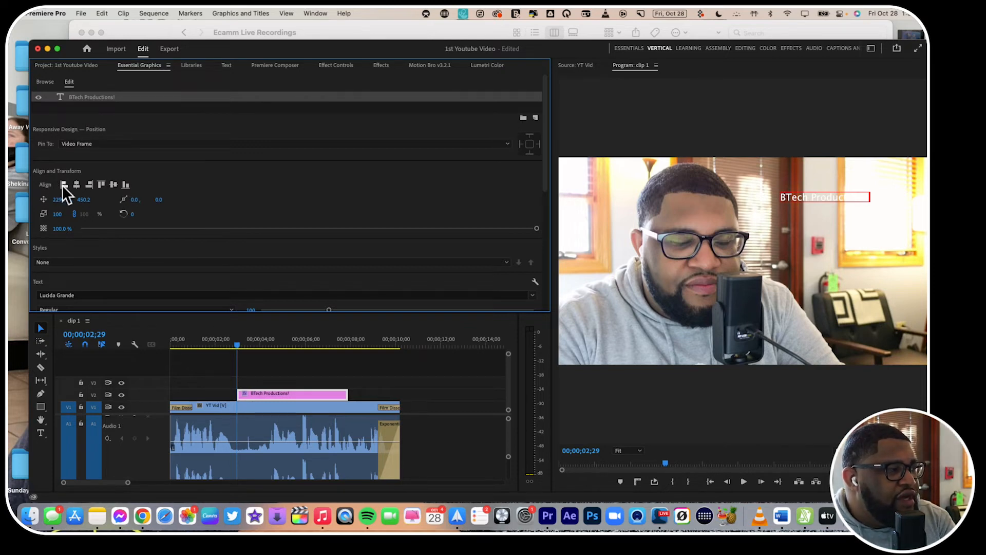
click(77, 185)
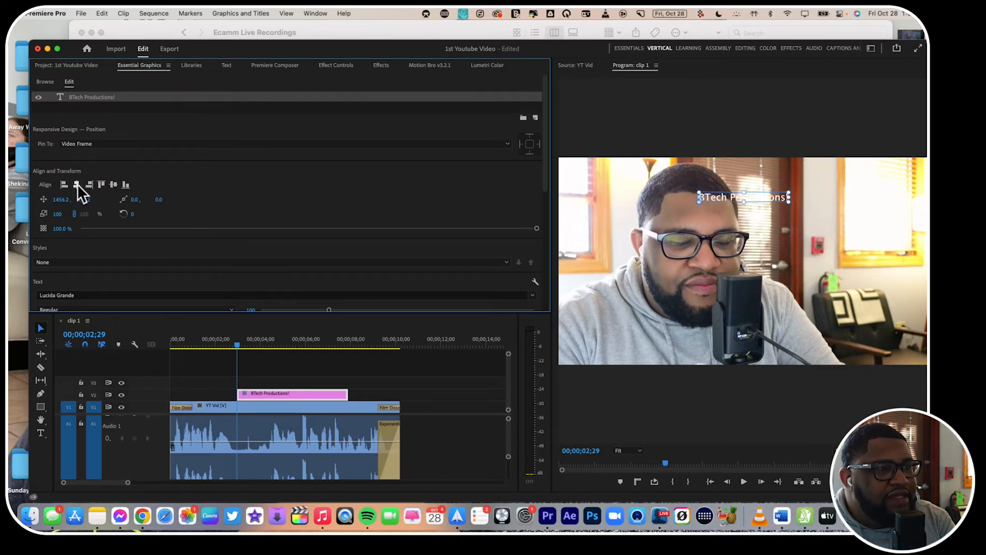
click(90, 184)
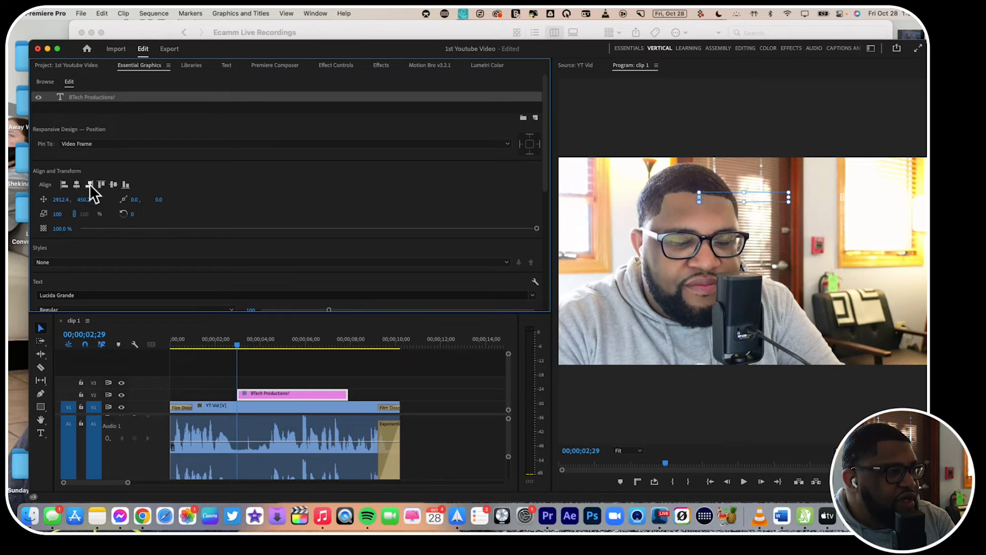
click(63, 185)
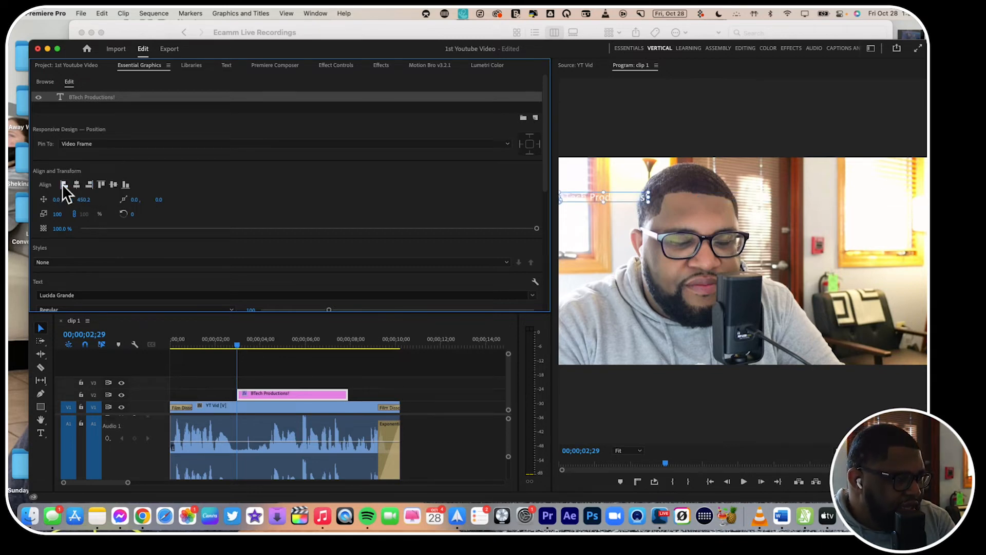
click(111, 184)
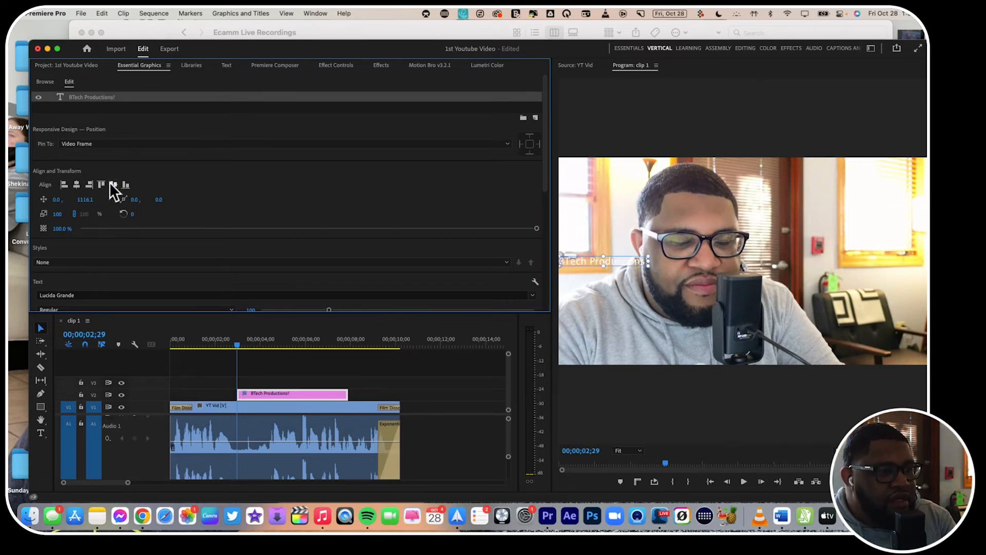
click(124, 183)
click(64, 185)
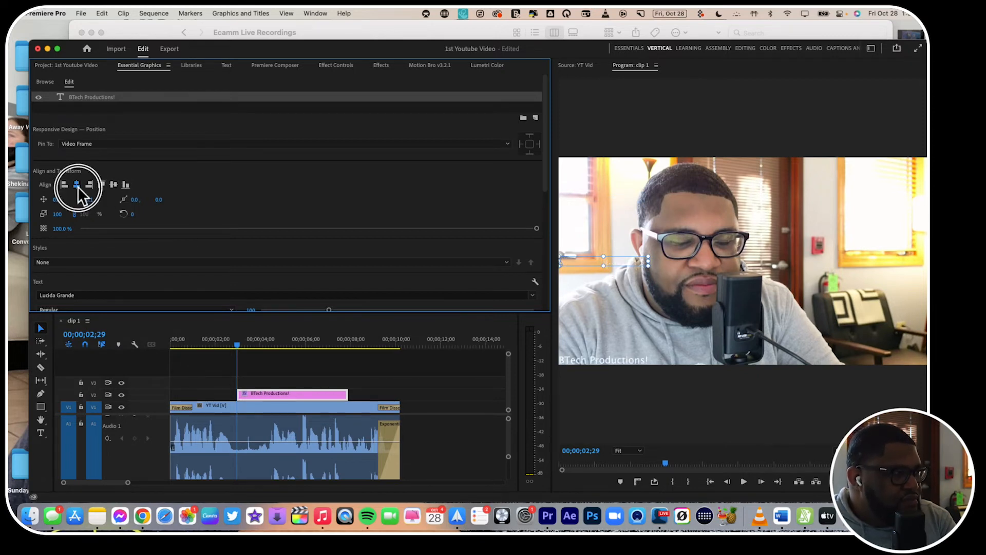
click(77, 185)
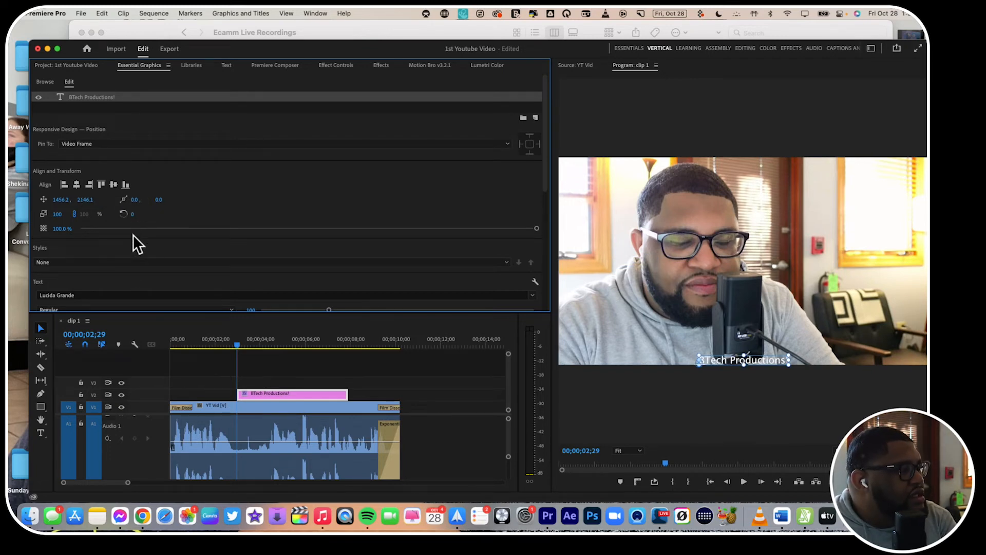
Step: Select all the title text, set its font to Impact from the favorite fonts and its size to 285
scroll(132, 235, down, 5)
scroll(133, 236, up, 1)
double_click(763, 359)
triple_click(764, 358)
triple_click(764, 358)
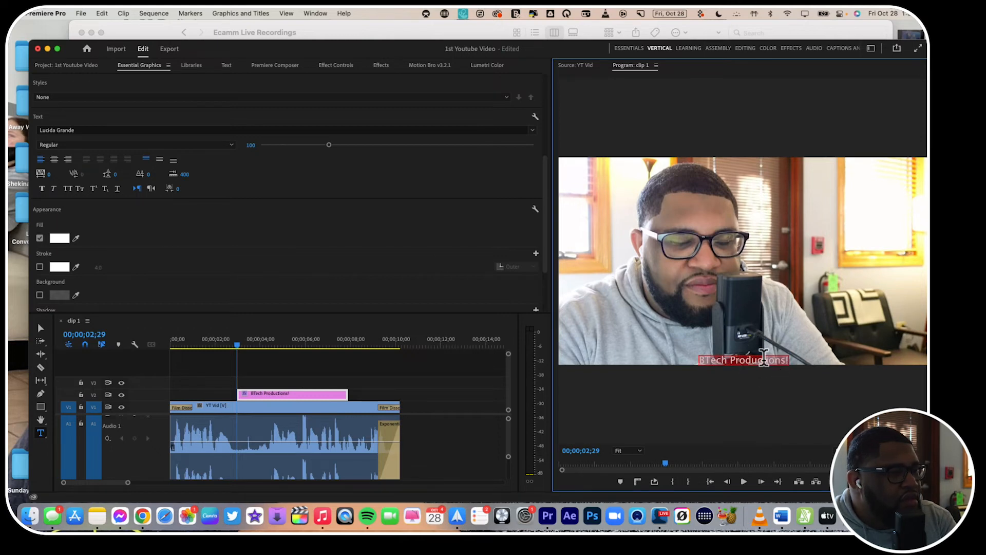
click(144, 129)
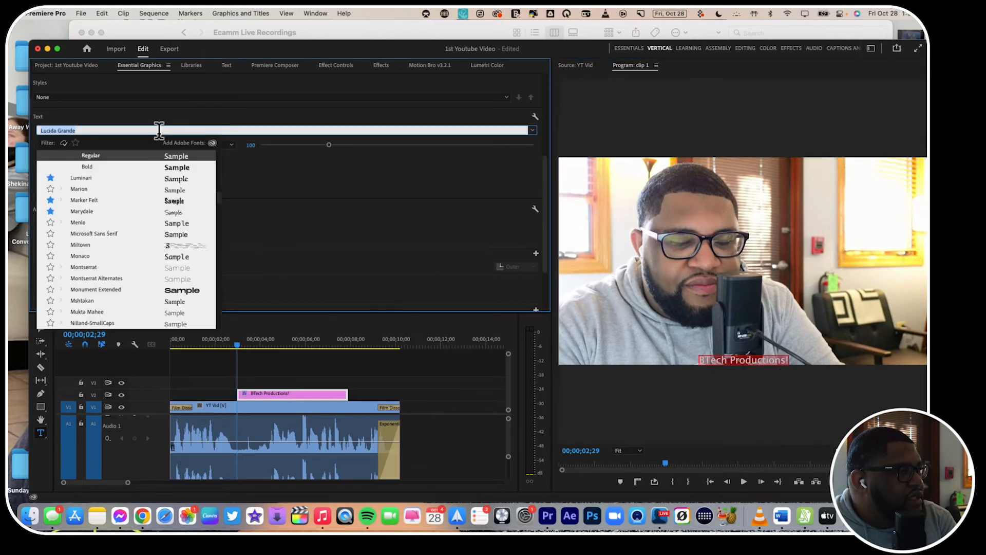
click(76, 143)
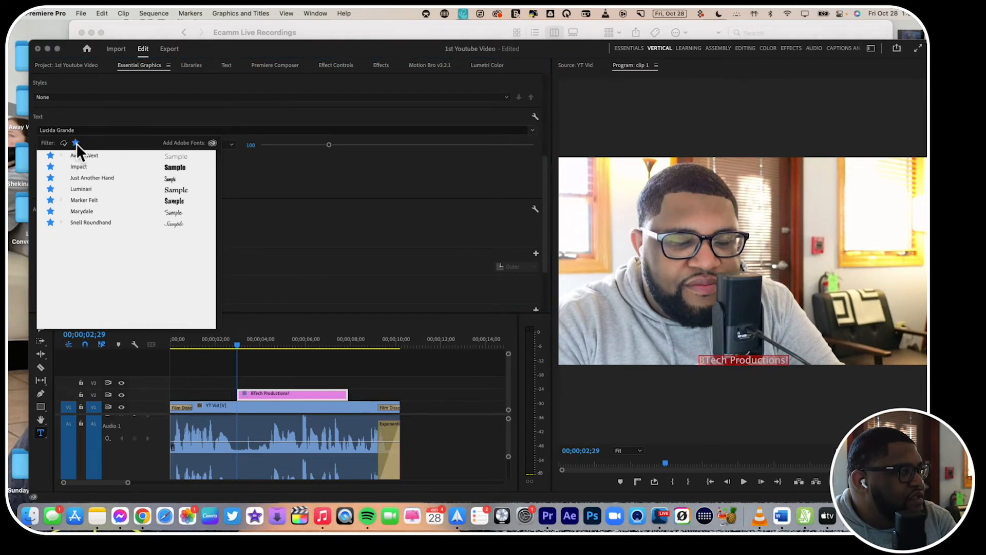
click(106, 167)
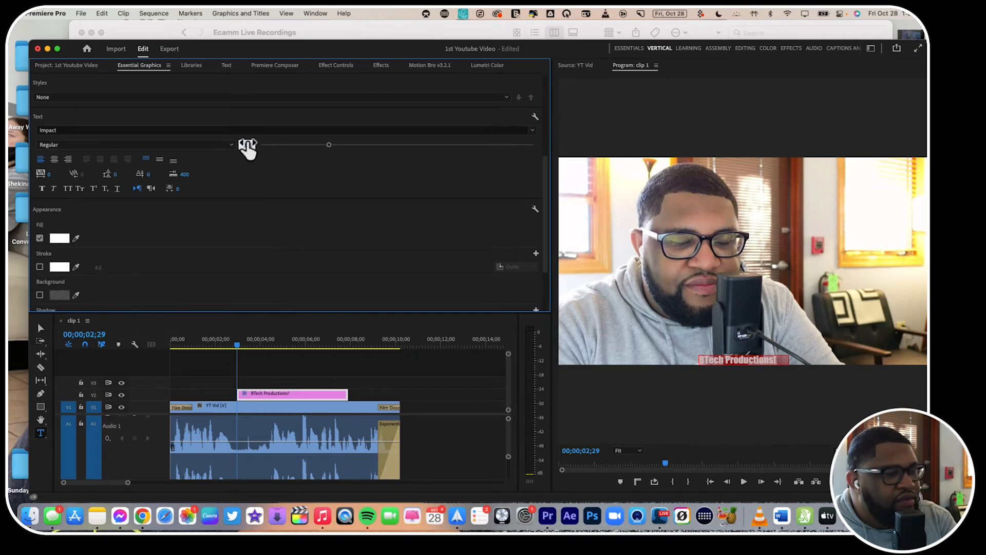
drag(251, 148, 251, 152)
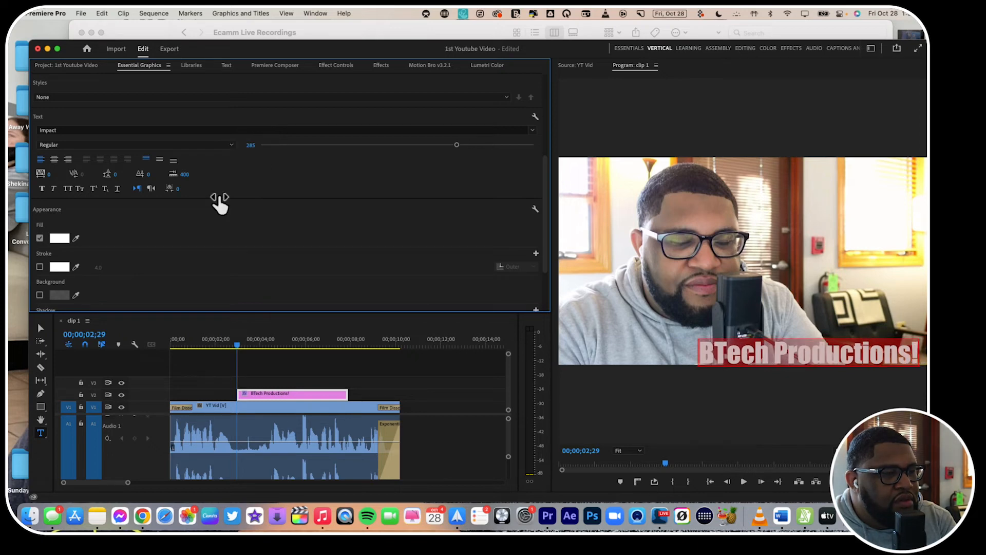
Step: Enable the title's stroke, color it near-black (040303) and set its width to 10
click(40, 267)
click(52, 265)
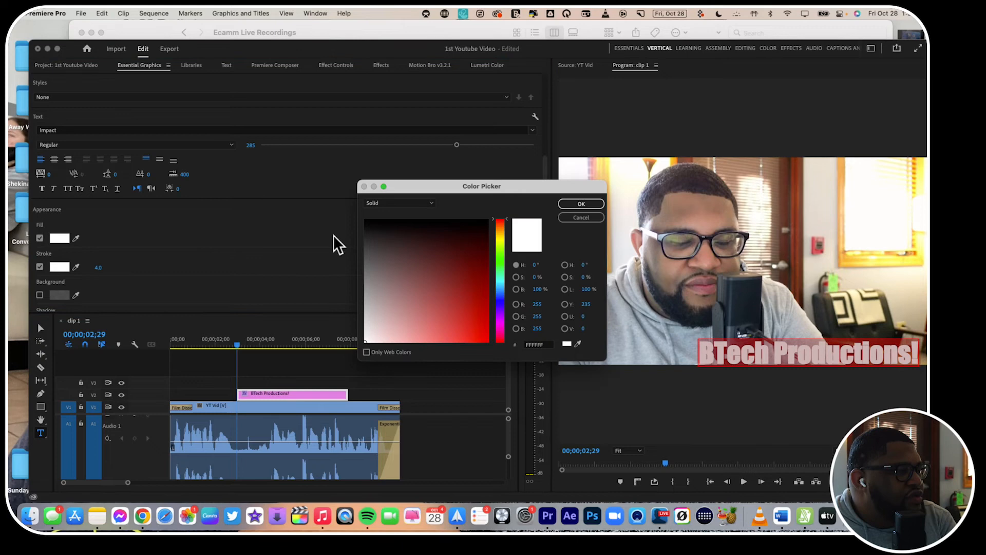
click(370, 220)
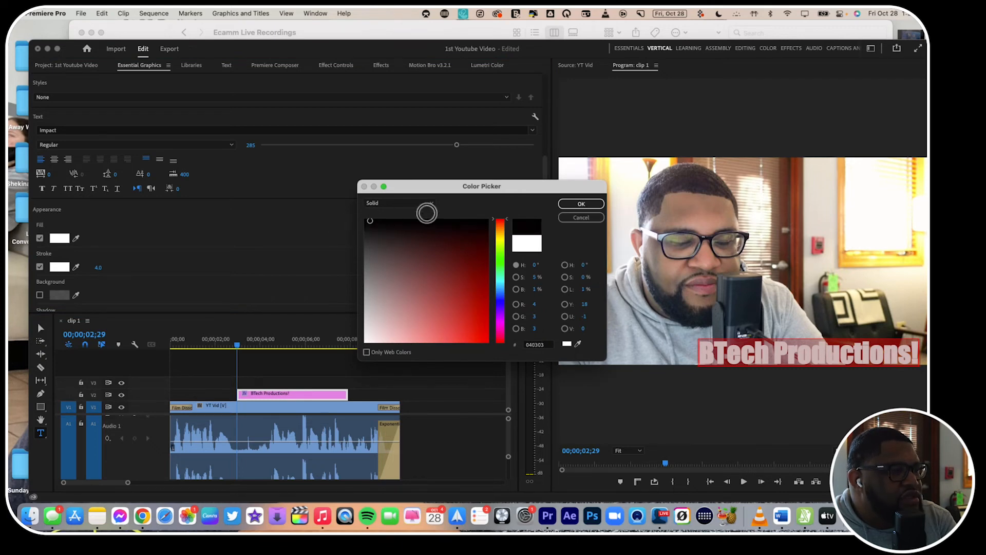
click(581, 204)
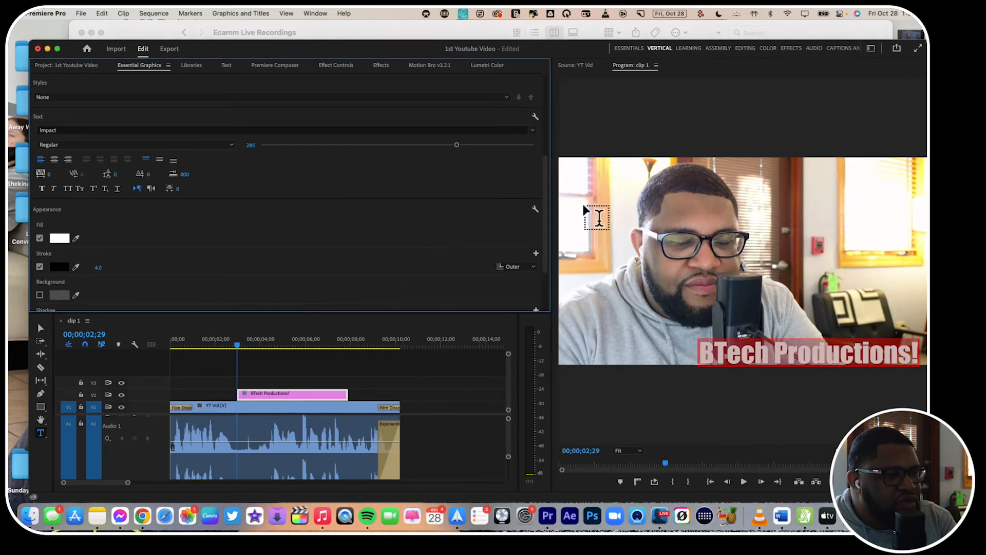
click(99, 267)
text(10)
key(Return)
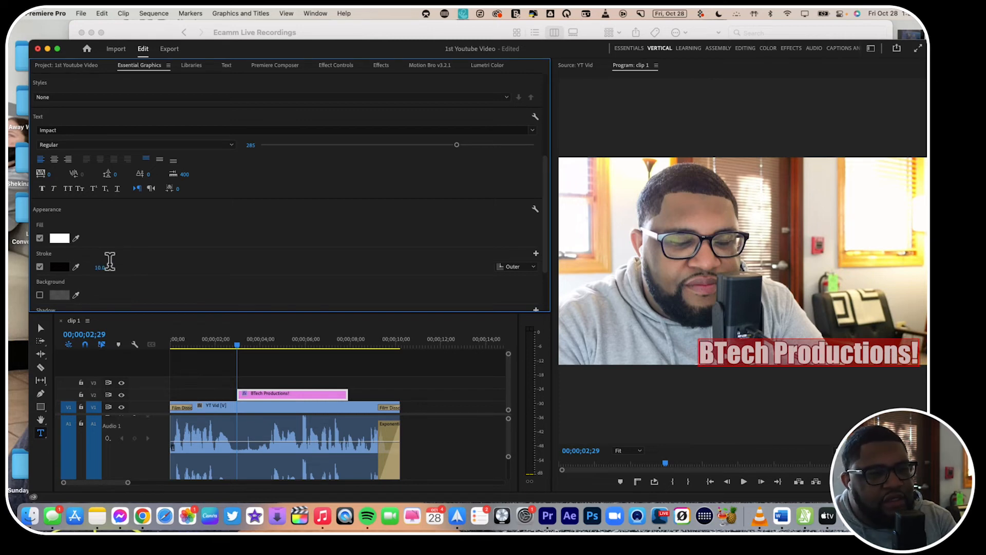
scroll(152, 295, down, 3)
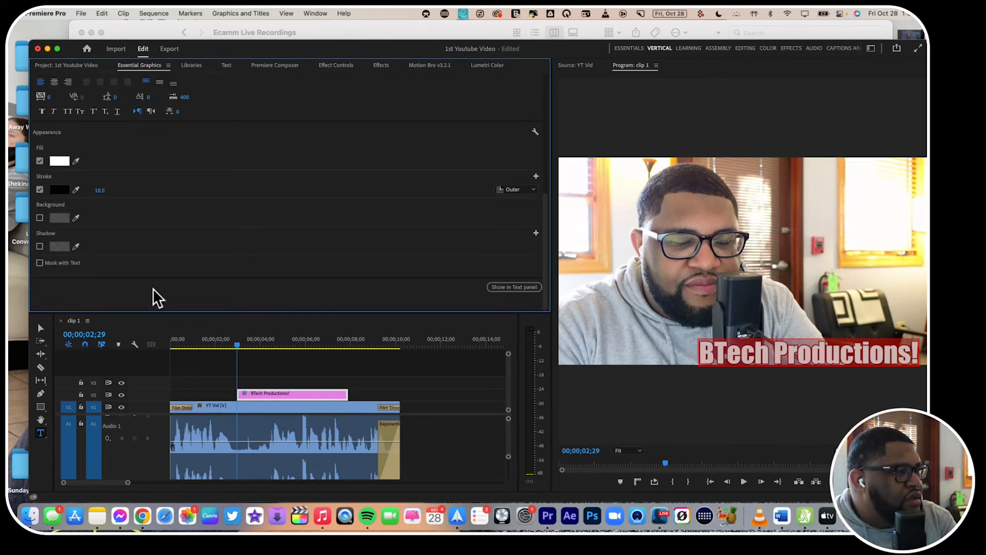
Step: Play the sequence from shortly before the title to check how the text appears over the video
click(227, 341)
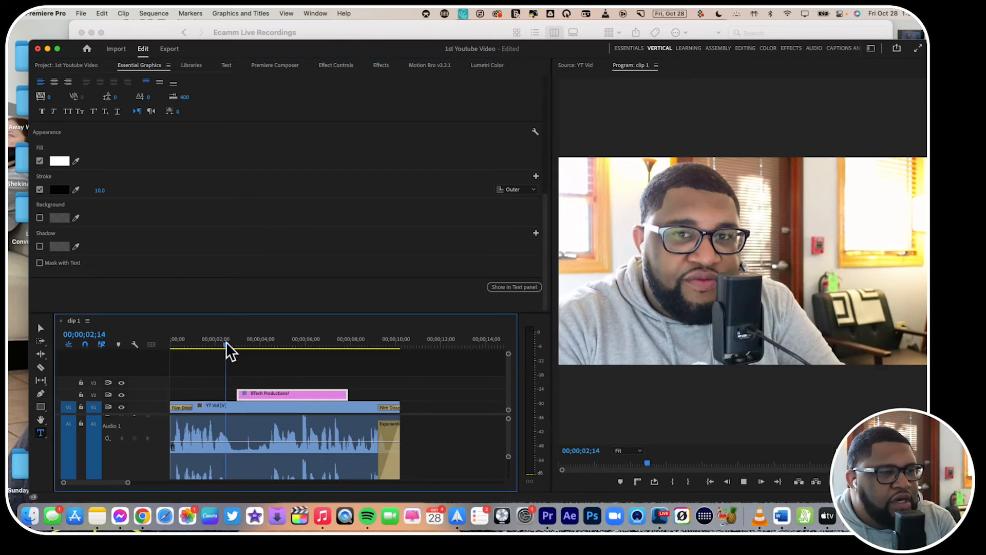
key(space)
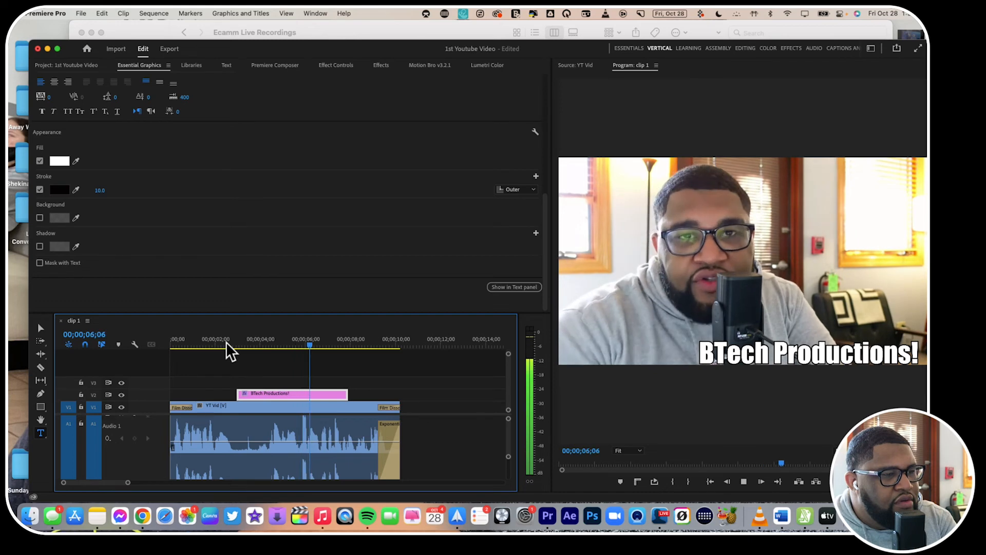
key(space)
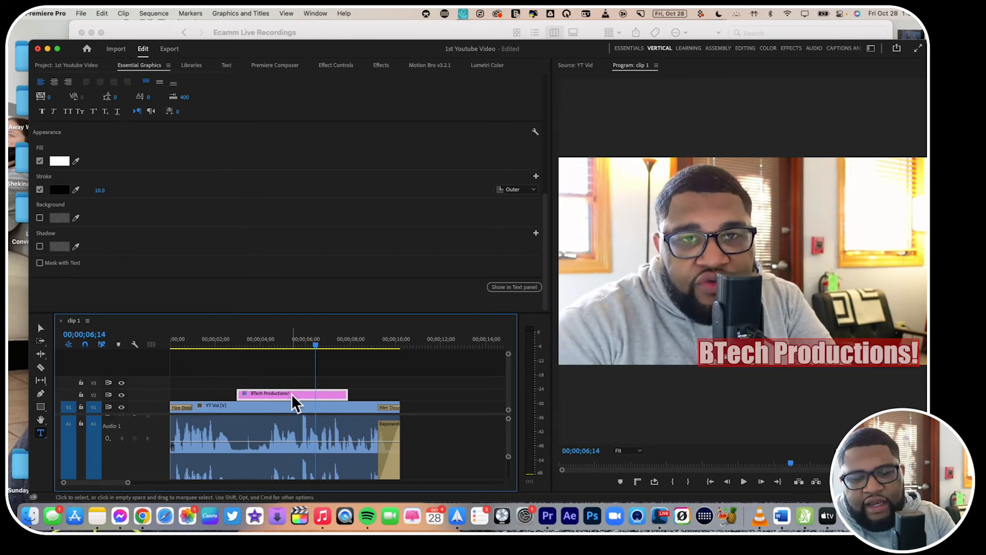
Step: Apply the default Film Dissolve to both ends of the title clip and play through the title
key(super+d)
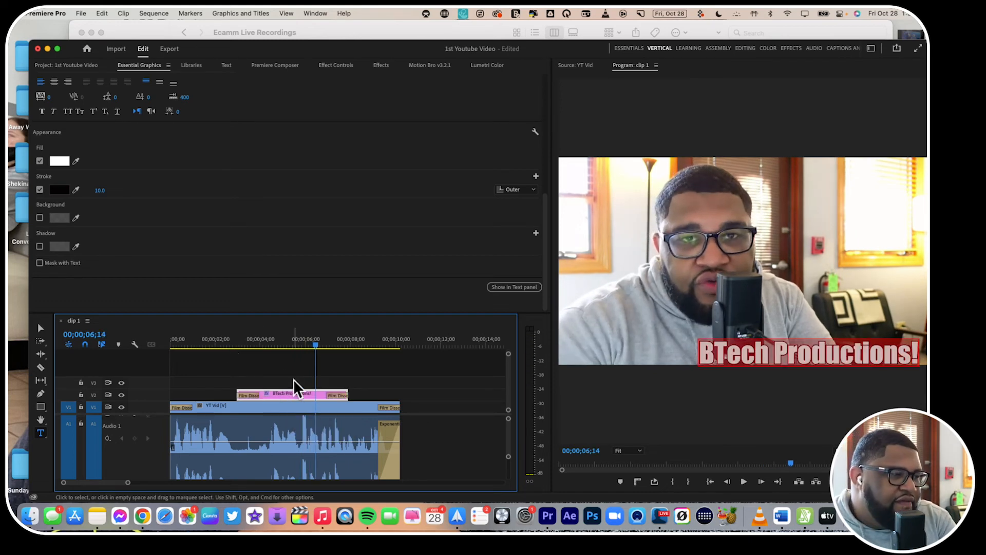
click(224, 344)
key(space)
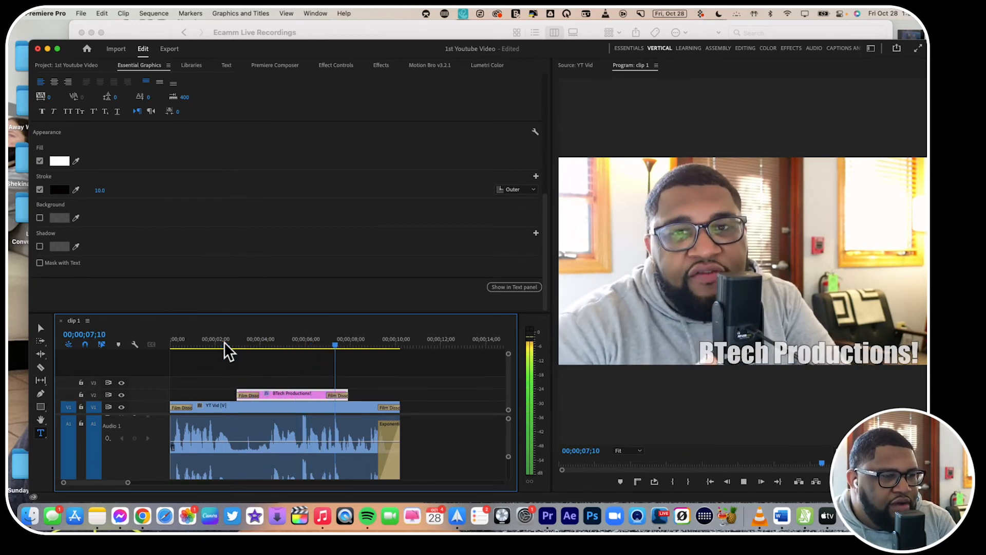
key(space)
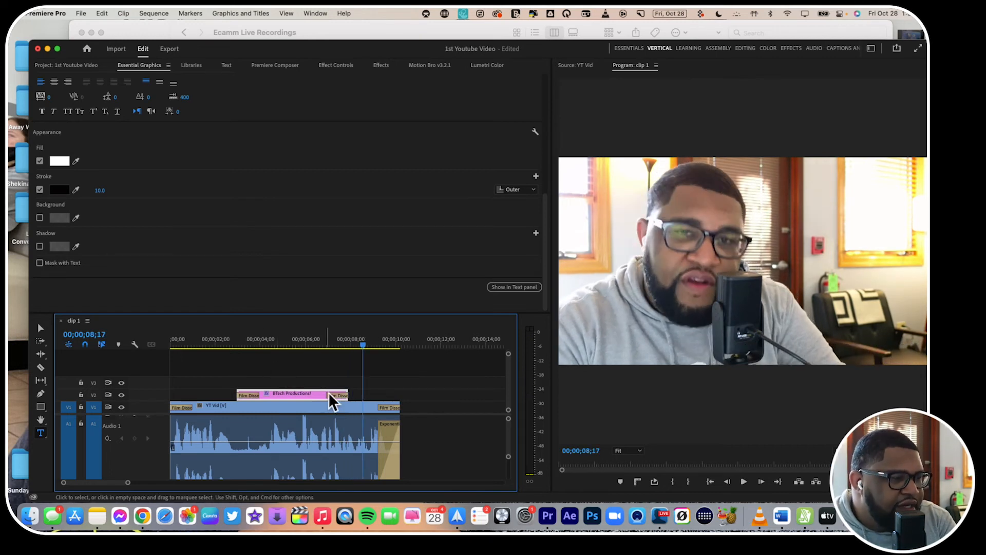
Step: Delete the title clip from the timeline and play the sequence from about the two-second mark
drag(341, 393, 316, 400)
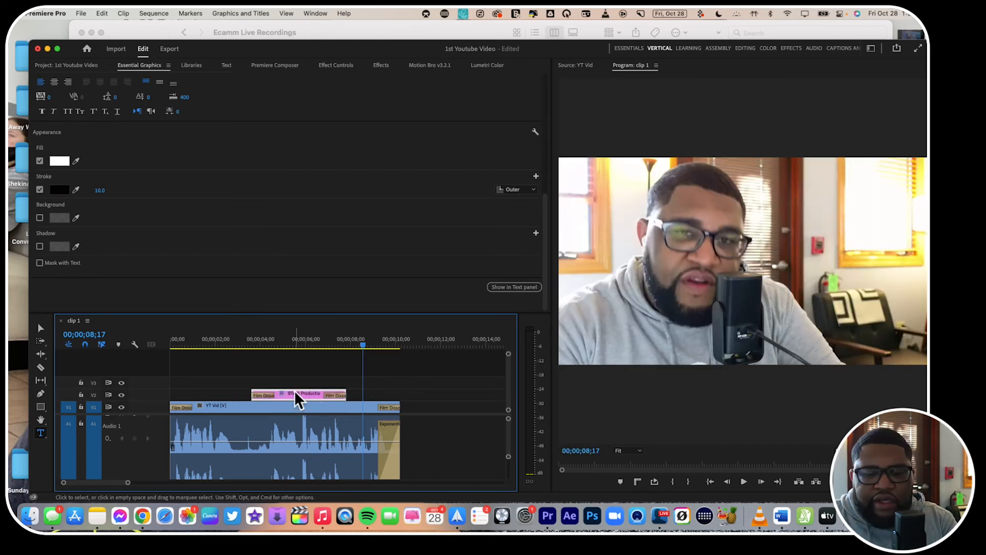
key(Delete)
click(208, 343)
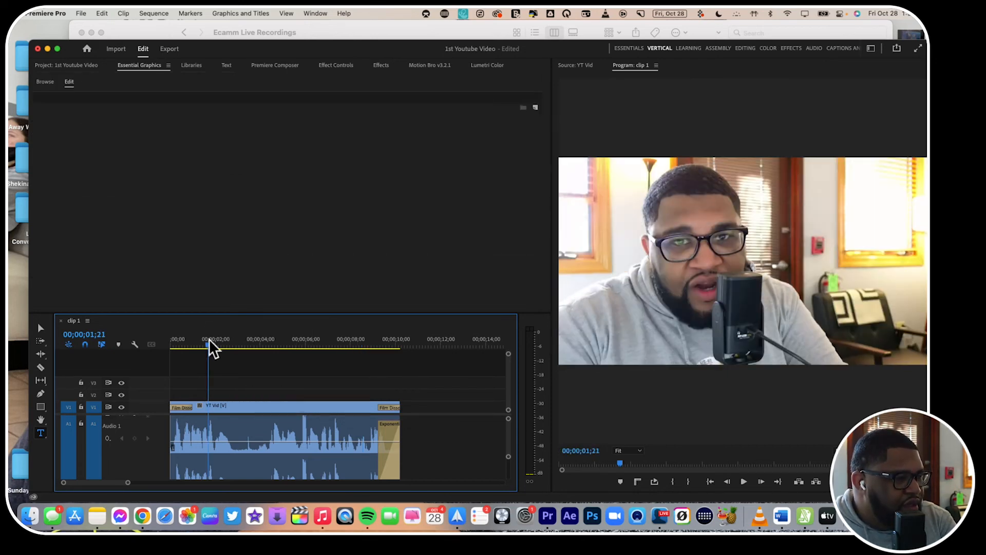
key(space)
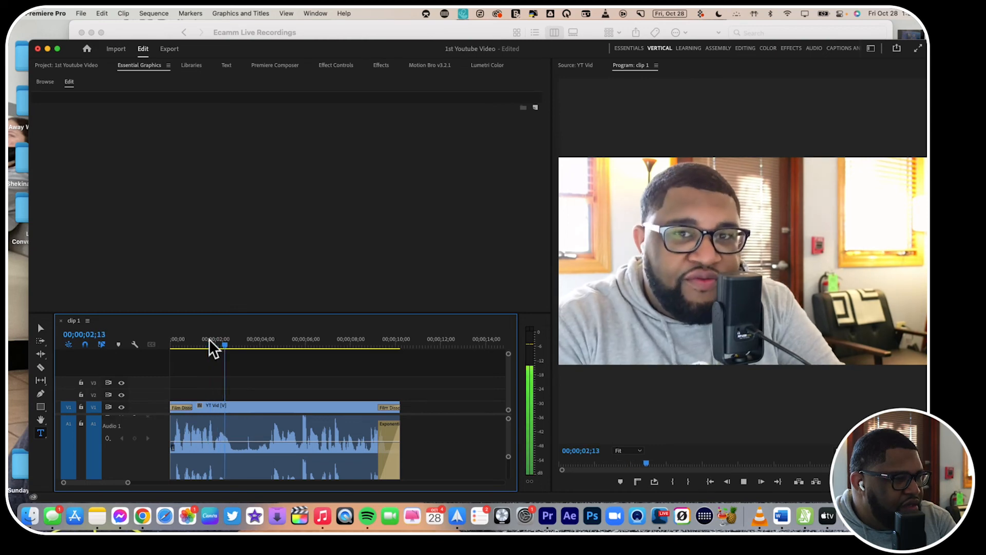
click(173, 343)
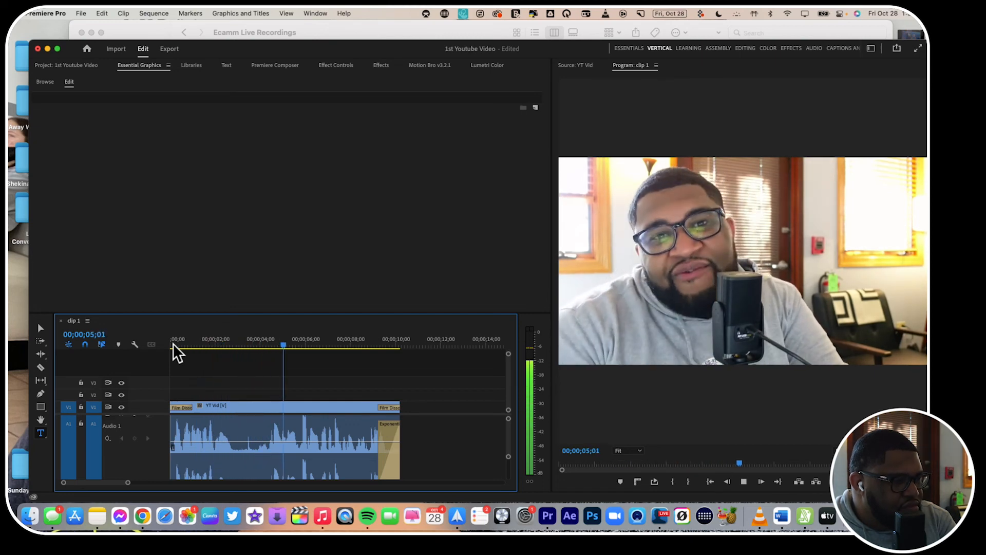
Step: Ripple trim the start of the video and audio clip up to about the four-second mark and play the shortened sequence
key(space)
click(268, 347)
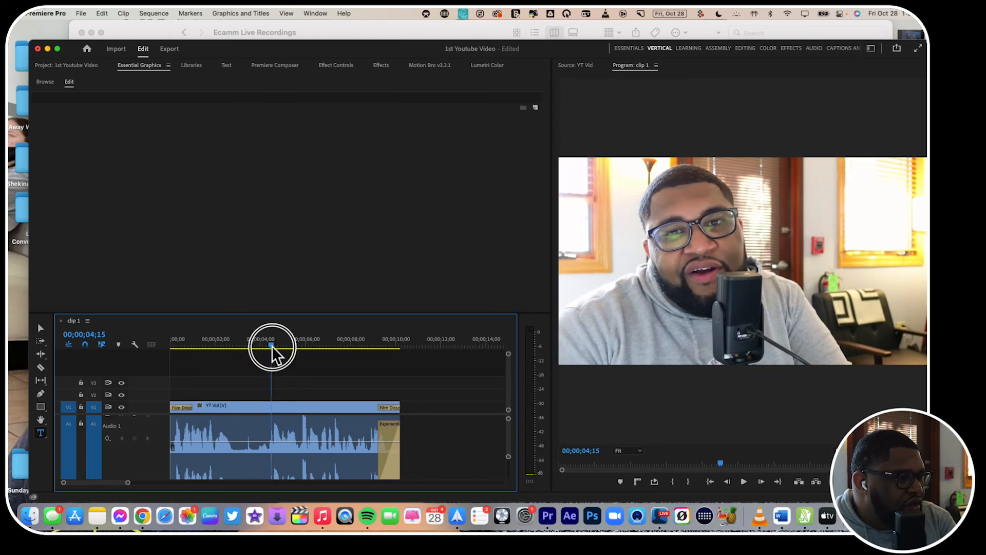
key(q)
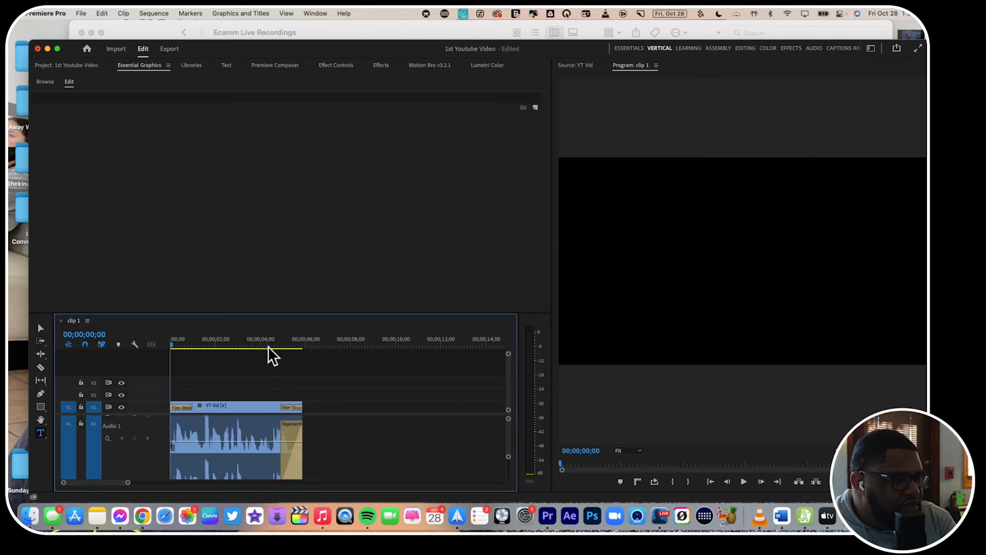
key(space)
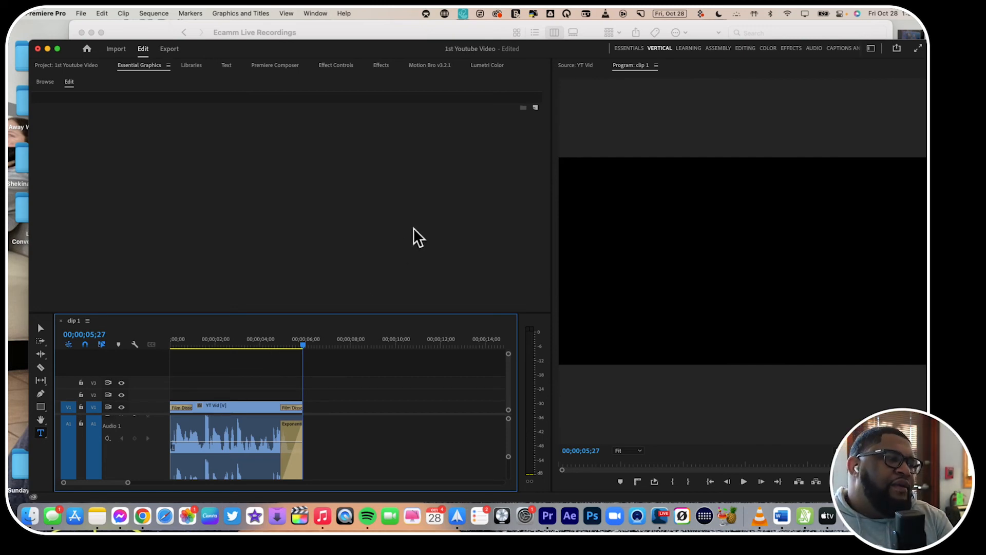
scroll(226, 387, down, 3)
scroll(226, 386, up, 6)
scroll(226, 386, left, 5)
click(248, 337)
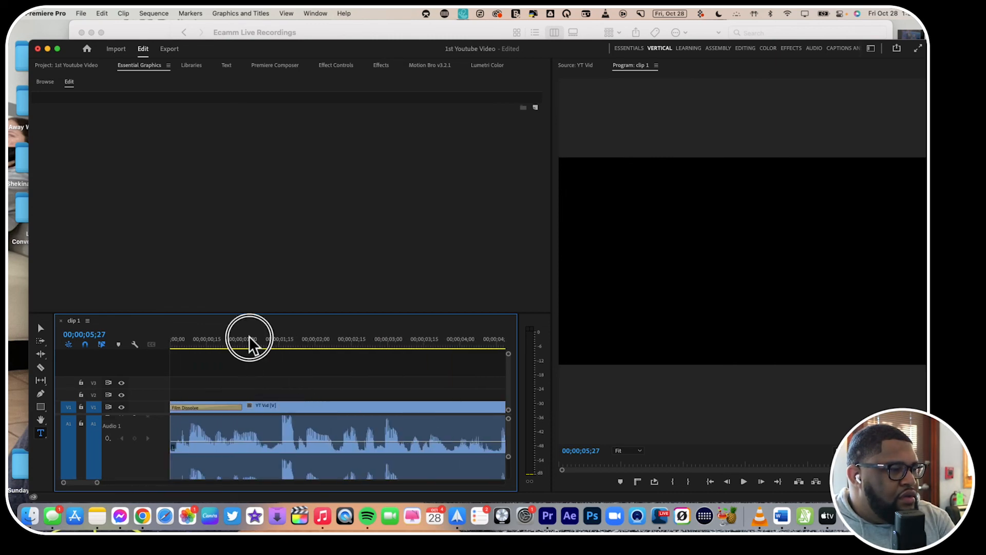
drag(249, 345, 282, 346)
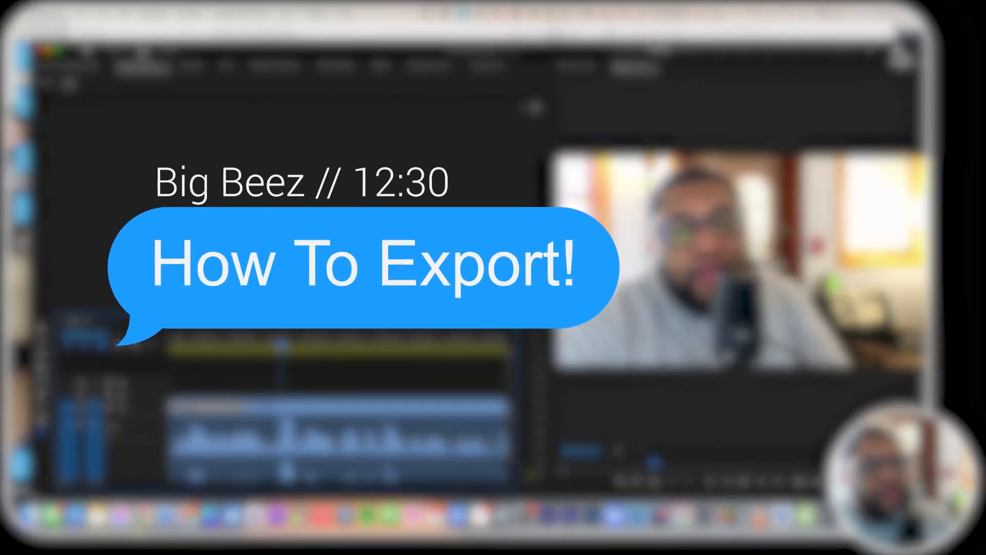
Step: Quick-export the sequence as clip 1.mp4 to the Desktop with the Match Source - Adaptive High Bitrate preset
click(896, 47)
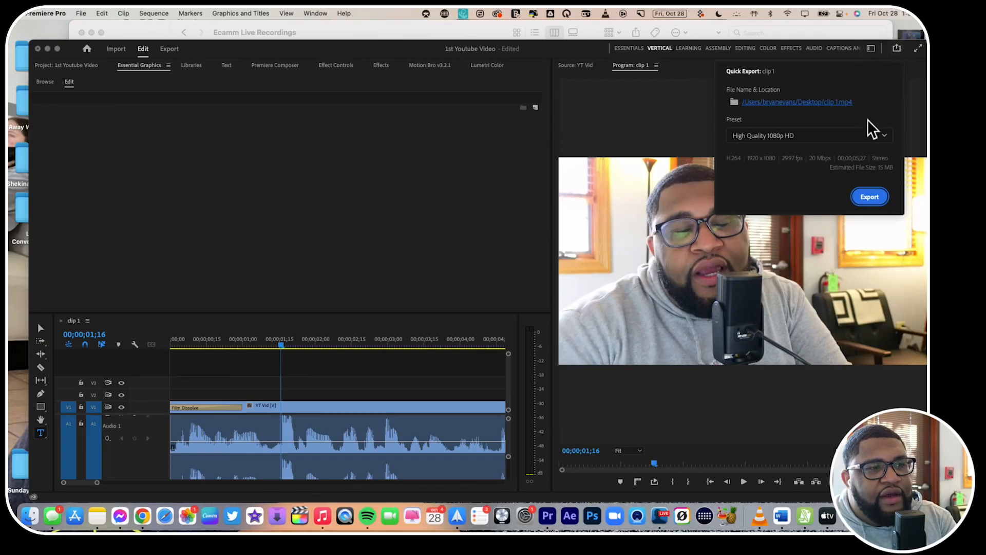
click(873, 135)
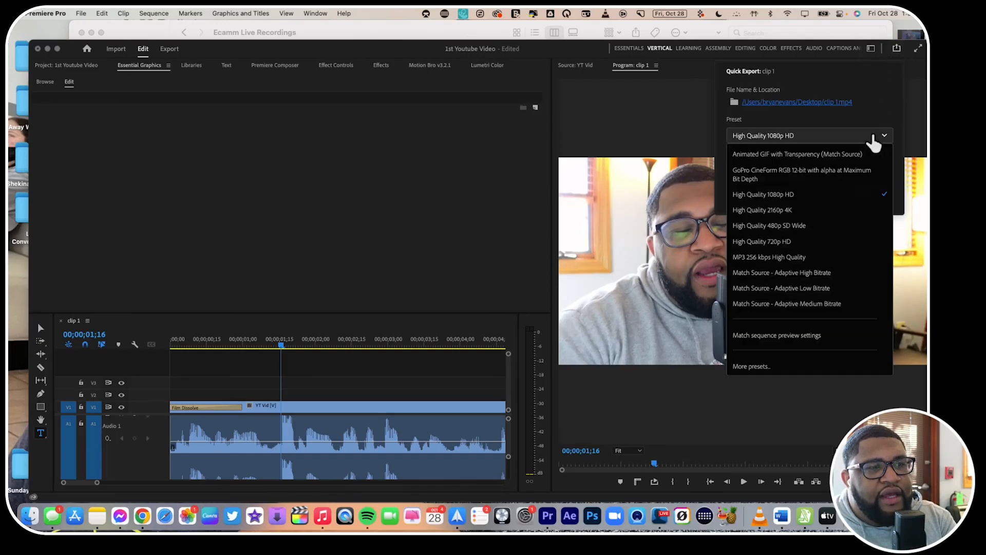
click(864, 273)
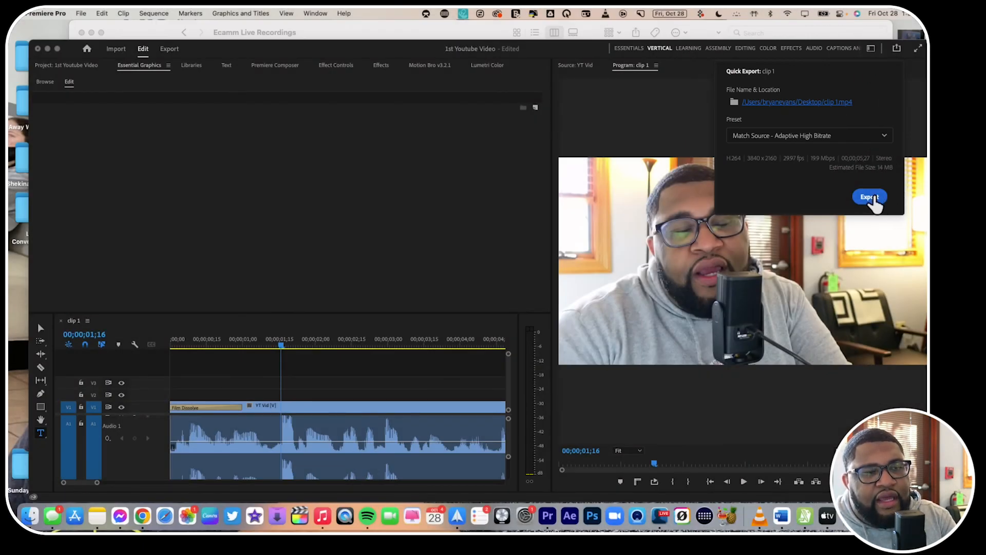
click(872, 198)
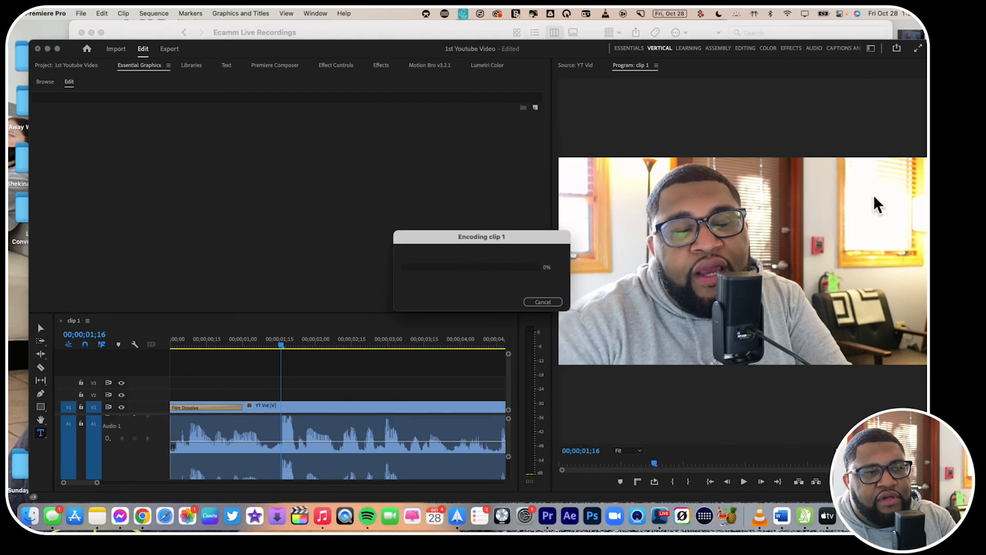